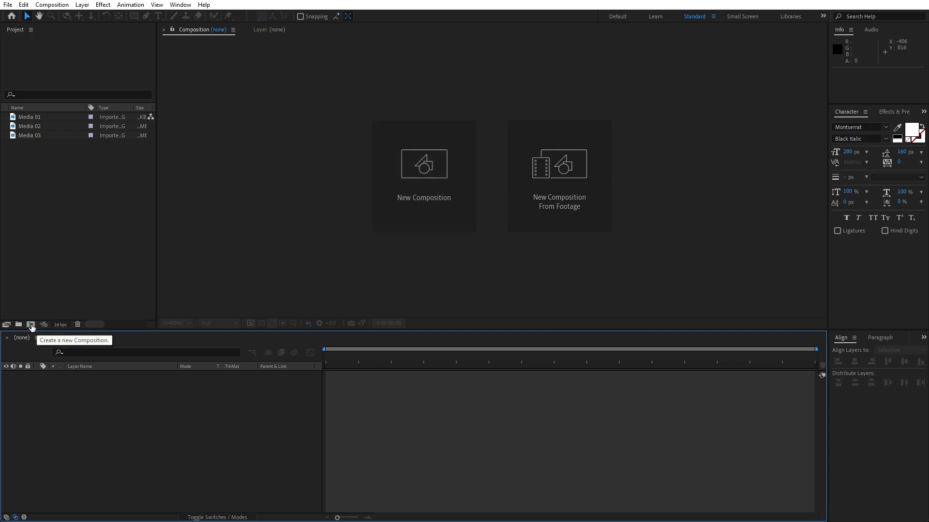
Step: Create a new 1920×1080, 30 fps, 10-second composition named 'Final'
click(31, 326)
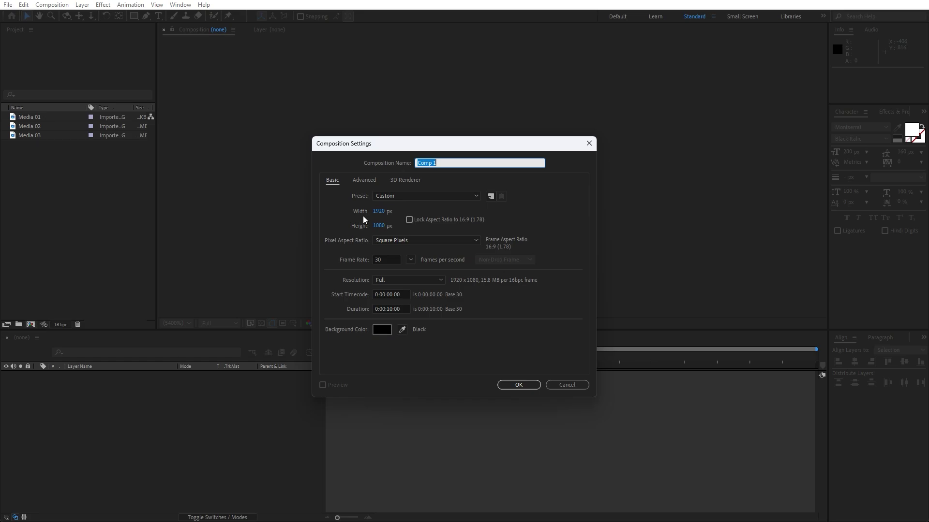
text(Final)
click(528, 385)
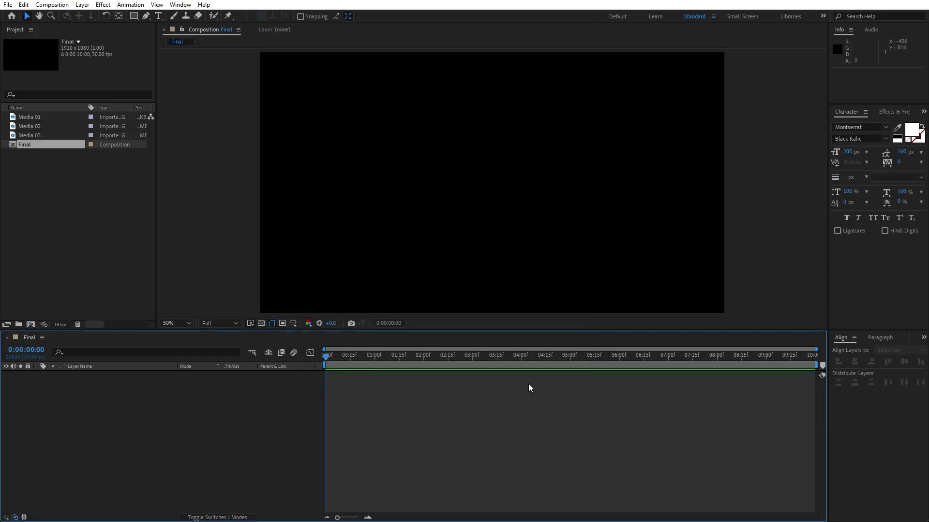
Step: Add a full-frame white rectangle shape layer and rename it 'Transition 01'
click(134, 18)
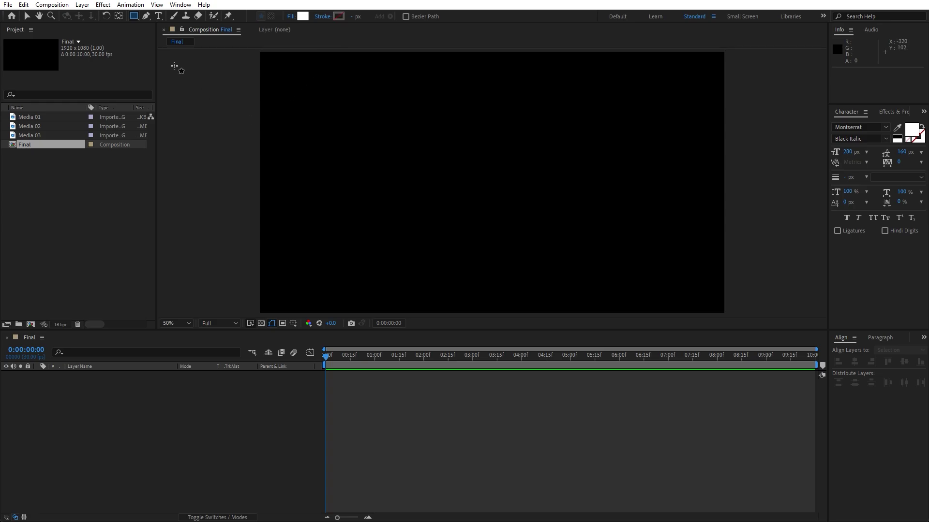
double_click(135, 19)
click(205, 419)
key(v)
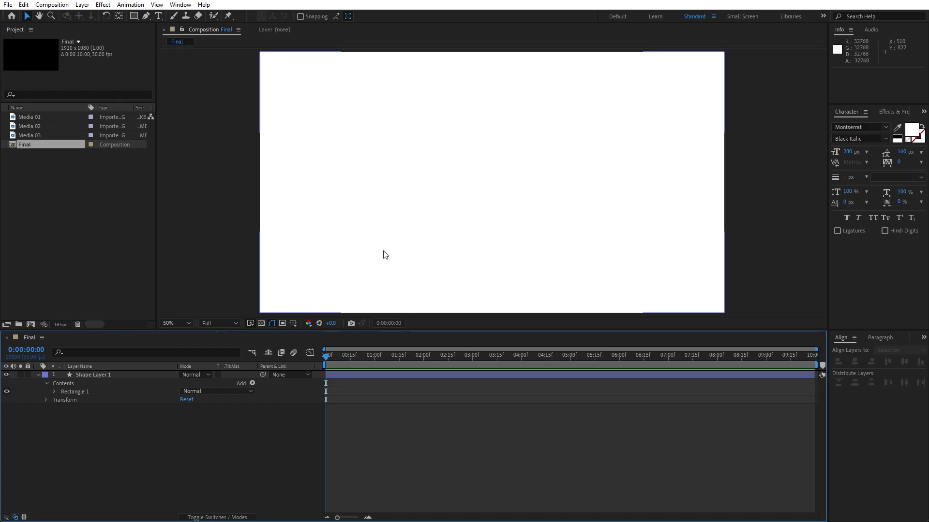
click(112, 376)
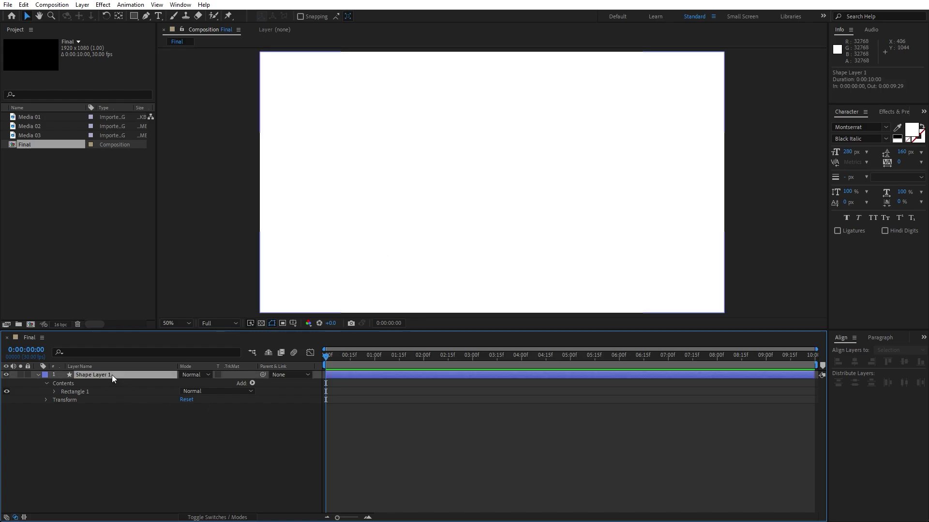
key(Return)
text(Trans)
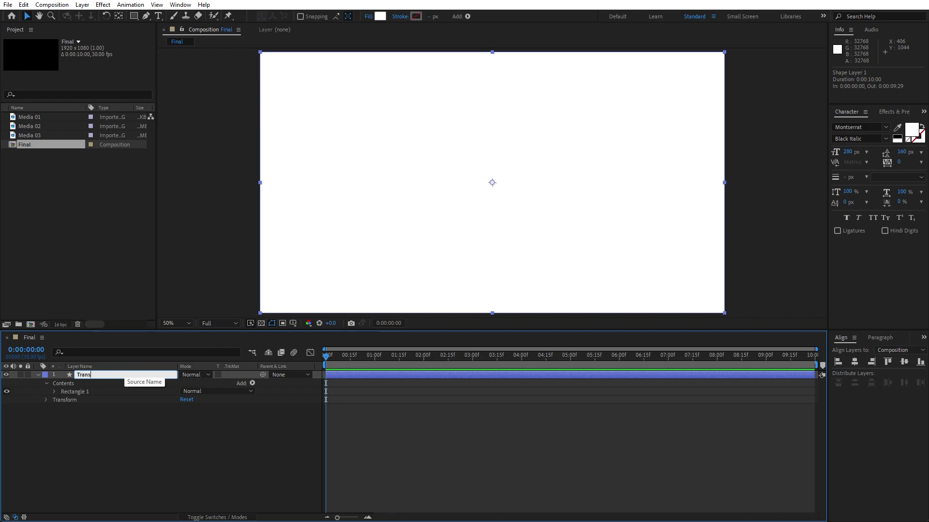
text(ition 01)
key(Return)
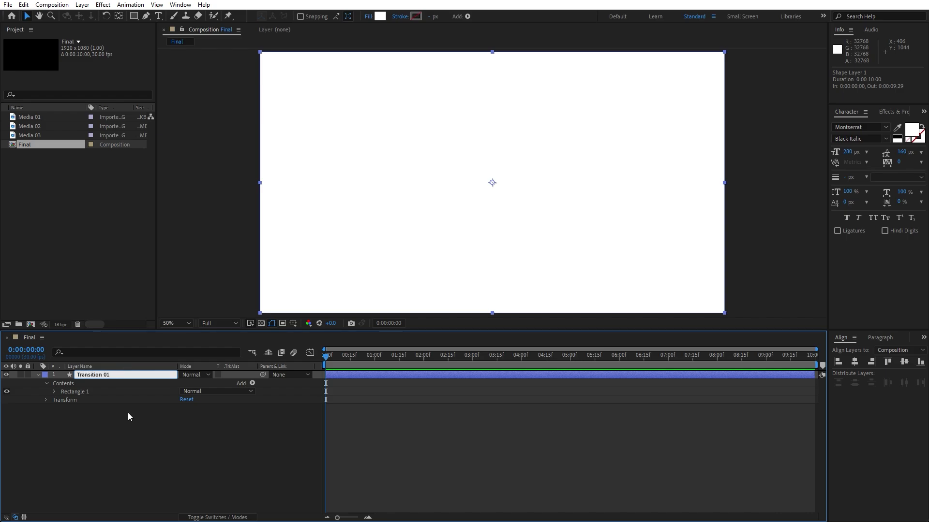
Step: Unlink the Rectangle Path size and set its width to 320 px
click(127, 413)
click(53, 392)
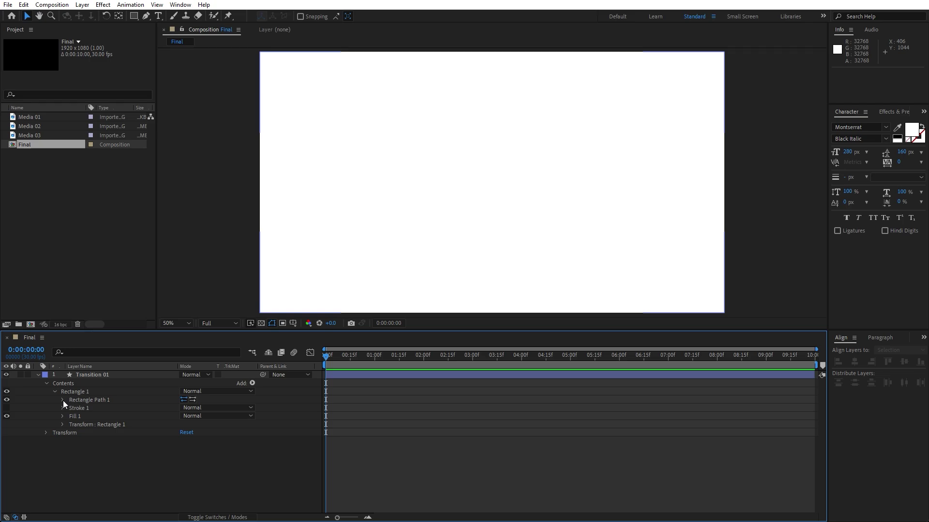
click(63, 401)
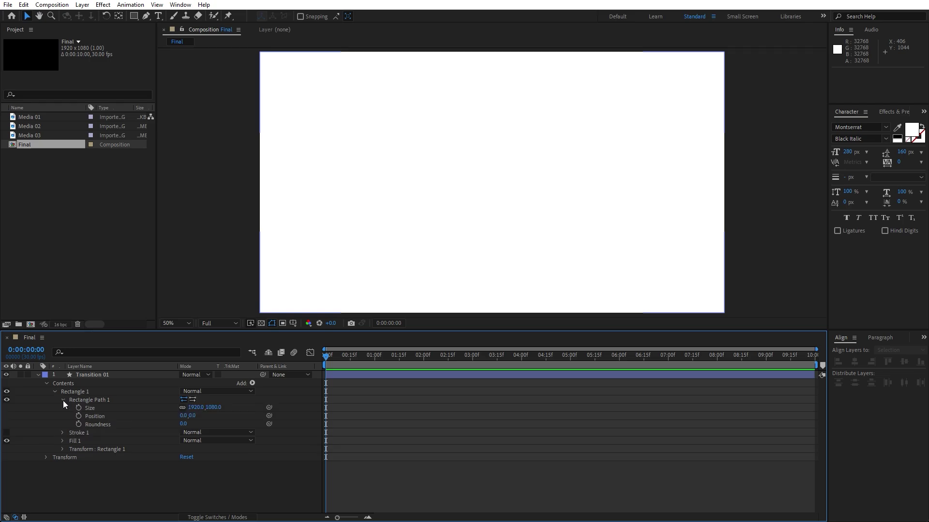
click(182, 408)
click(197, 407)
text(320)
key(Return)
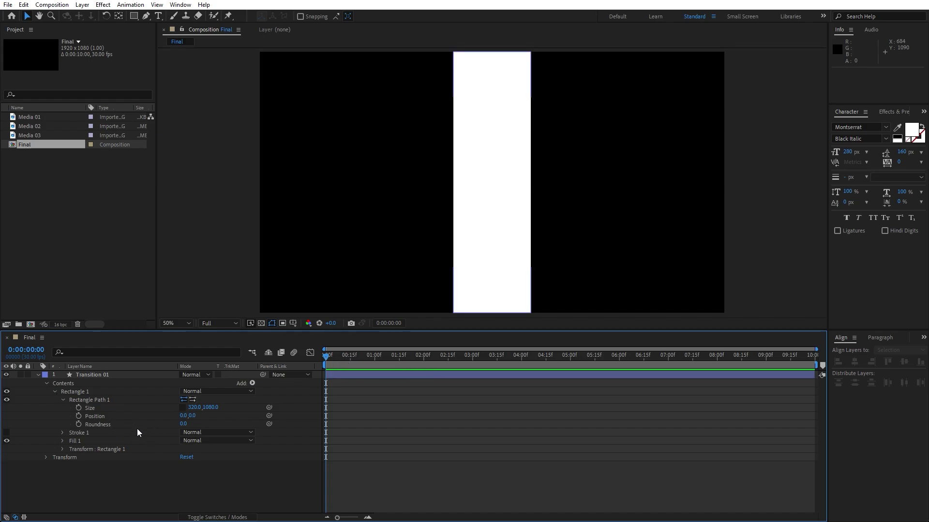
Step: Reveal the layer's Transform properties and move the current time to frame 20
click(46, 457)
drag(337, 518, 352, 518)
drag(326, 355, 421, 364)
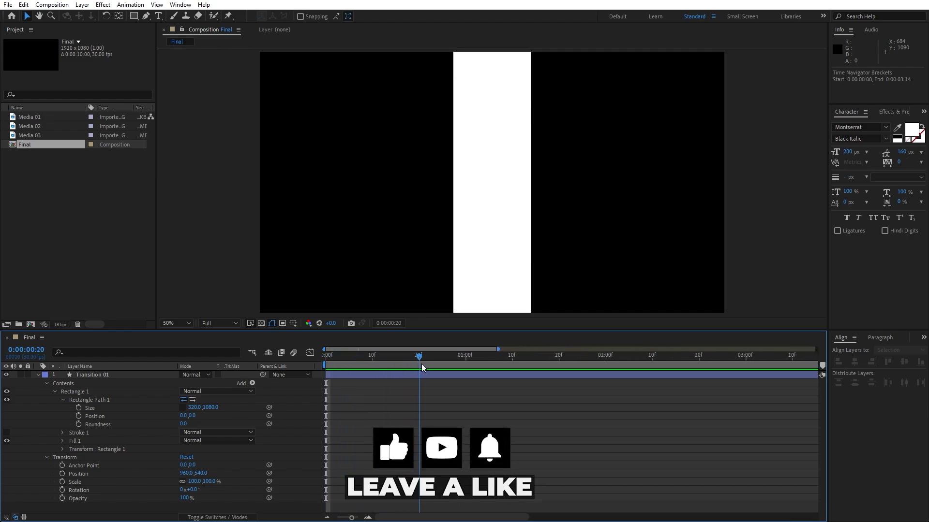
Step: Keyframe unlinked Scale at 100% on frame 20 and 0,100% at frame 0, then preview
click(182, 481)
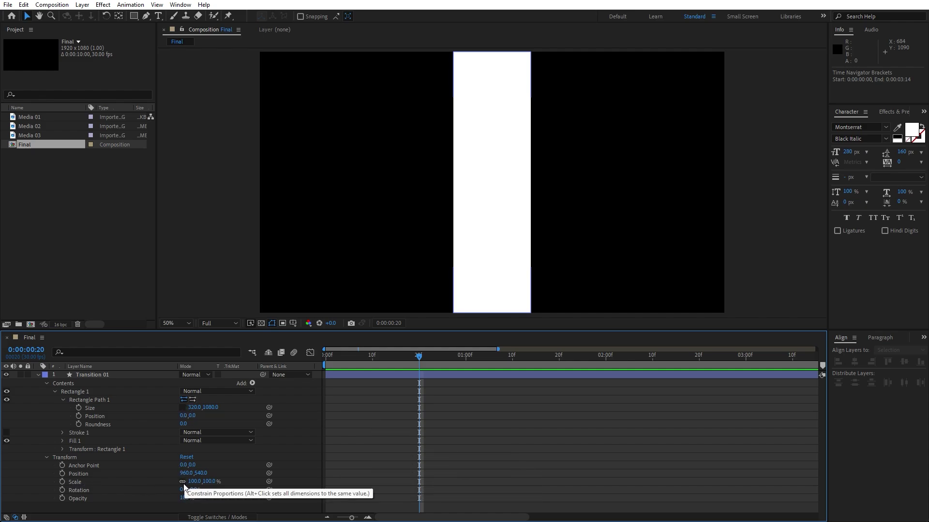
click(62, 482)
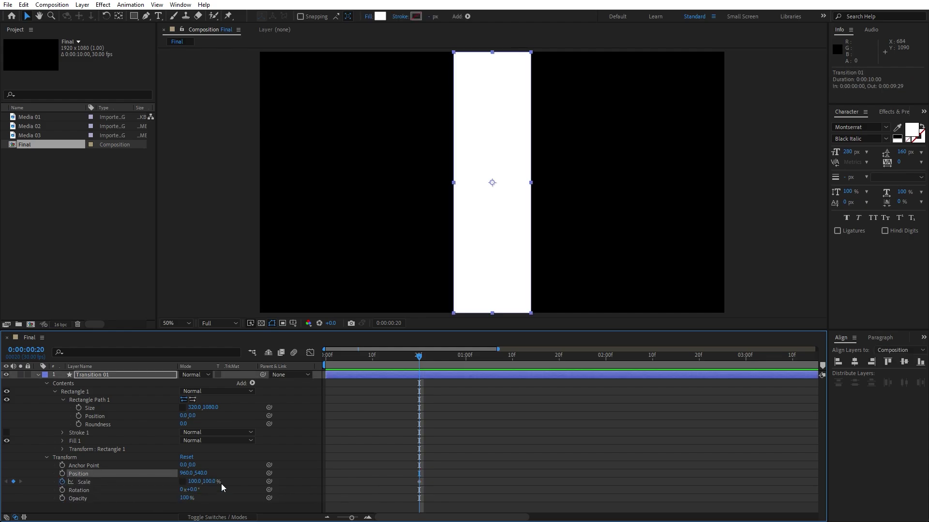
drag(416, 363, 321, 363)
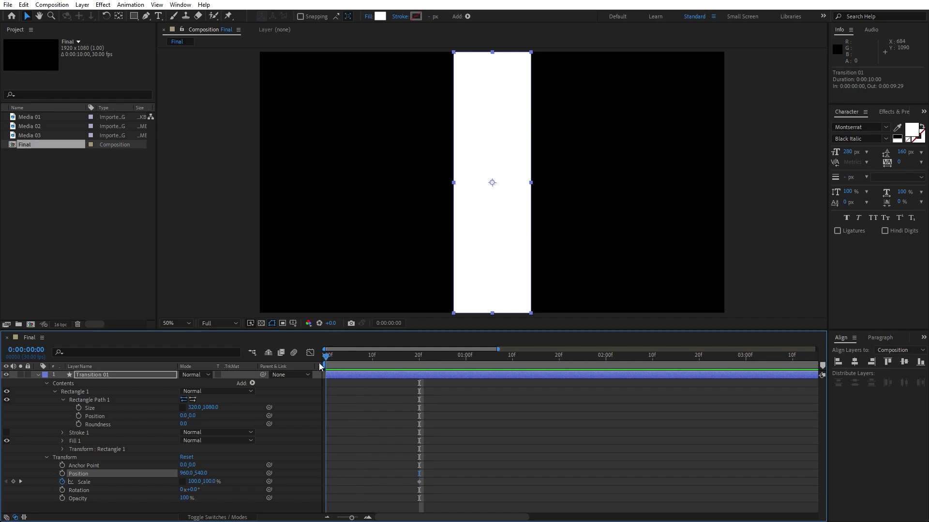
click(194, 482)
text(0)
key(Return)
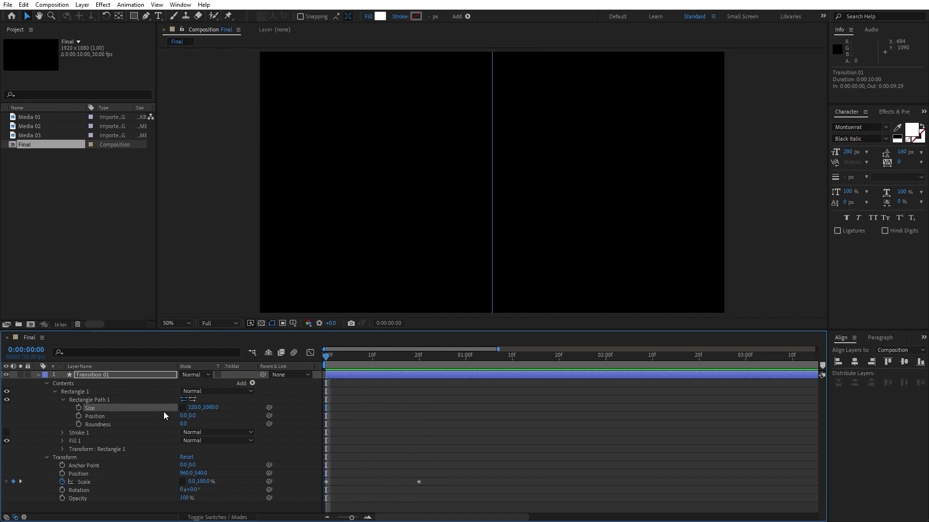
key(space)
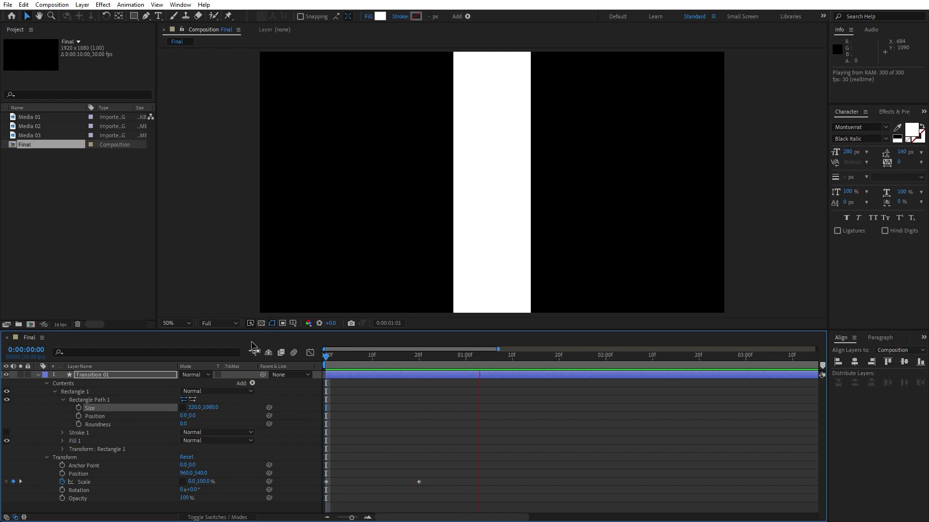
key(space)
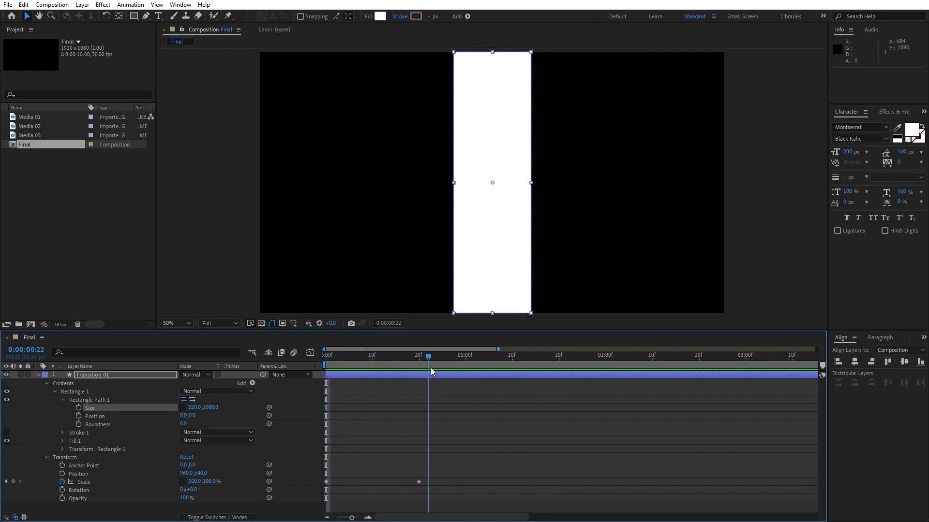
Step: Easy Ease both Scale keyframes and steepen the speed curve in the Graph Editor
drag(482, 446, 296, 511)
key(F9)
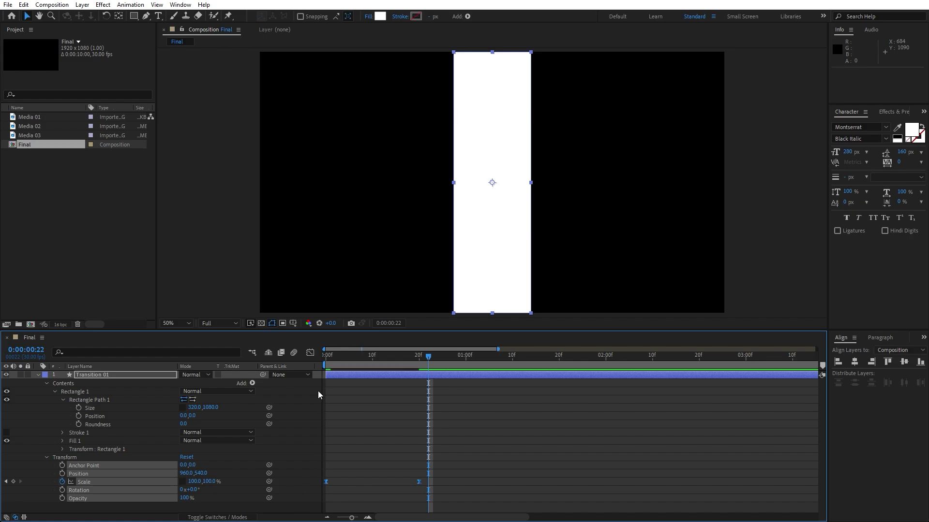
click(311, 354)
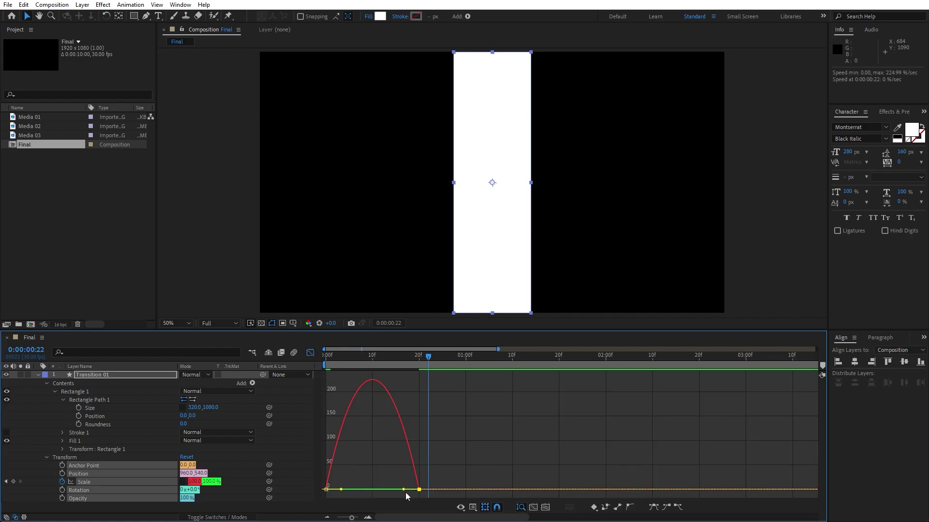
drag(403, 489, 367, 489)
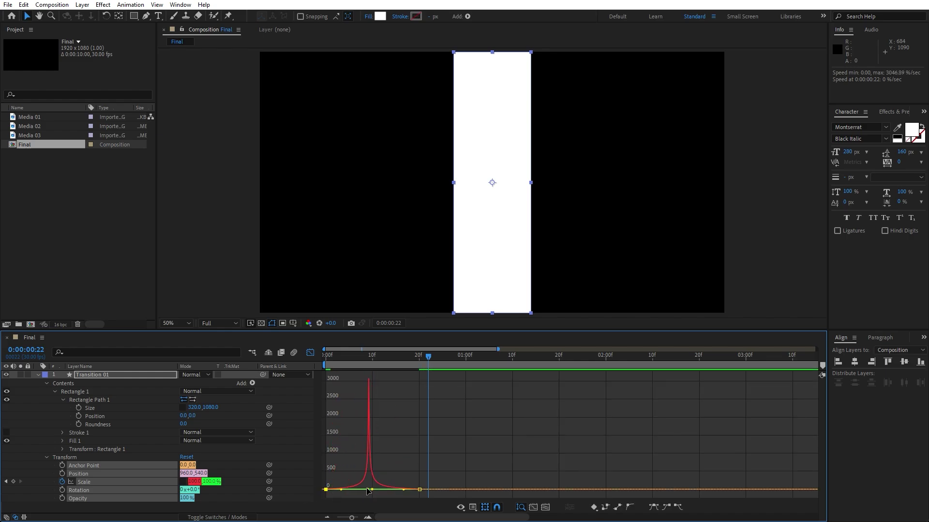
key(space)
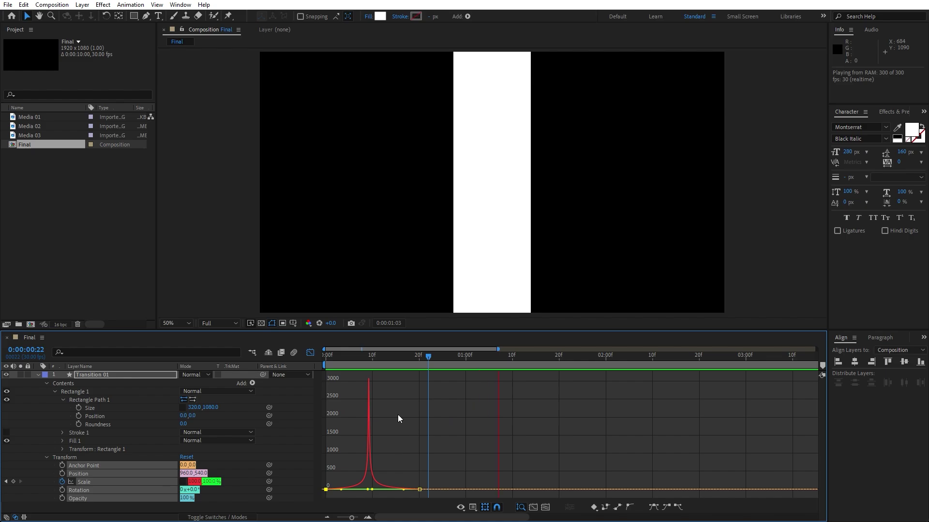
click(364, 359)
click(310, 353)
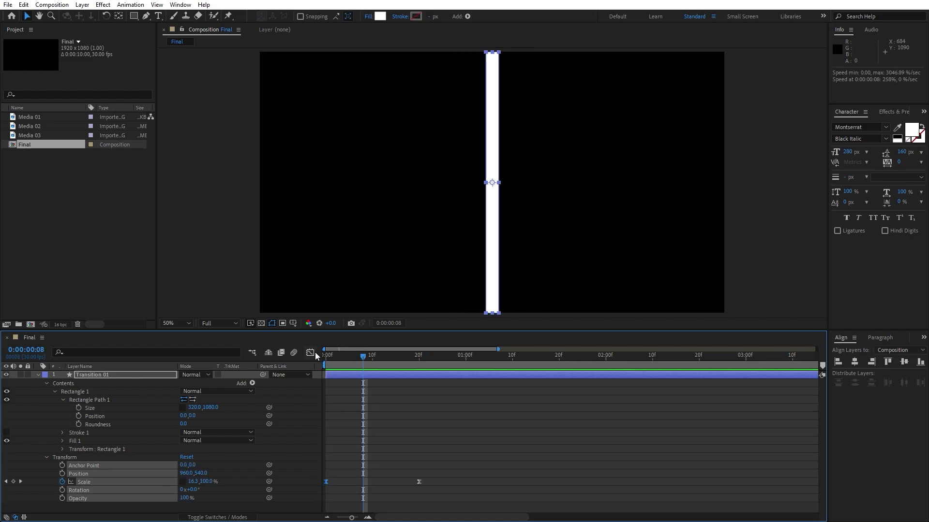
Step: Collapse the layer, move the current time to 0:00:01:05, and reselect Transition 01
click(37, 376)
drag(362, 356, 489, 355)
click(150, 456)
click(107, 376)
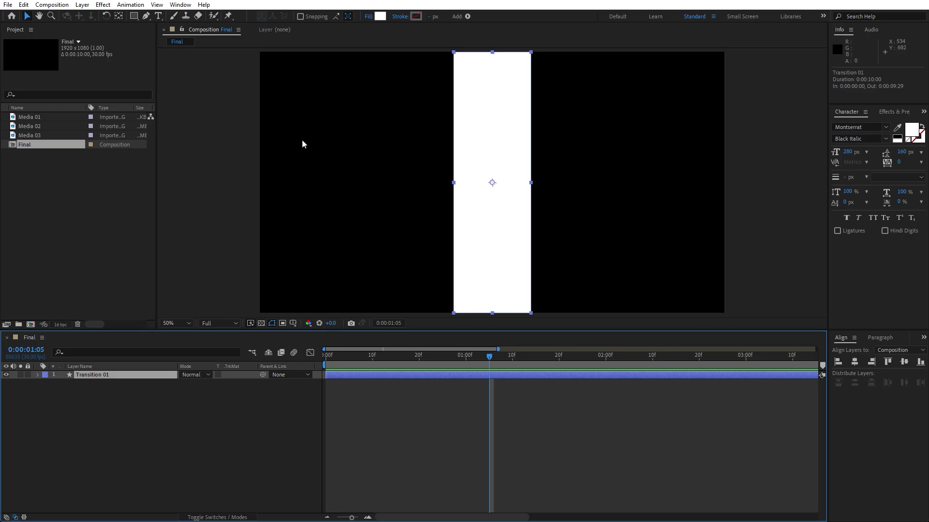
Step: Align the Transition 01 bar to the composition's left edge
click(180, 5)
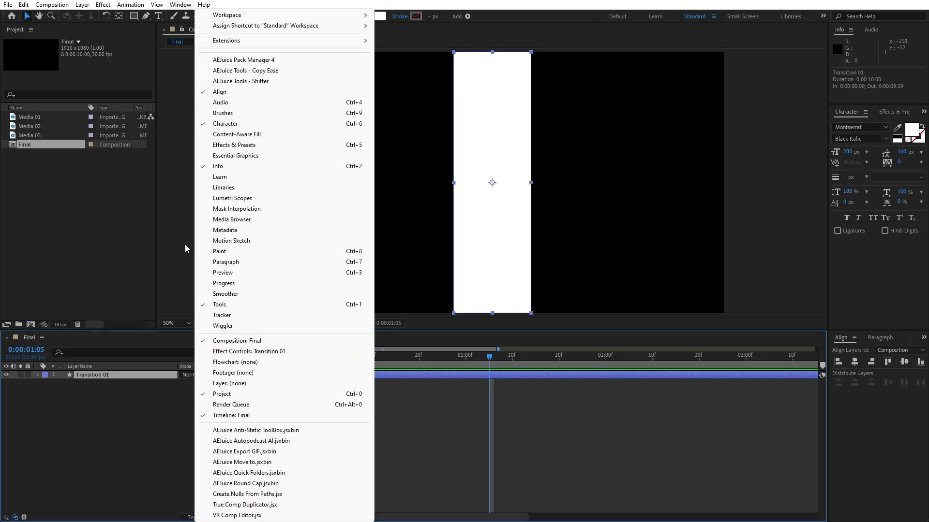
click(108, 411)
click(103, 376)
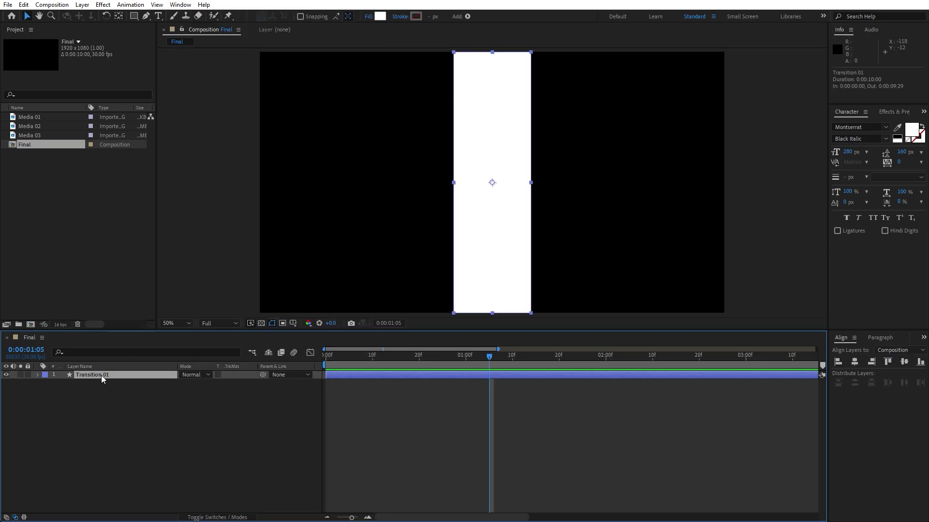
click(838, 362)
click(148, 432)
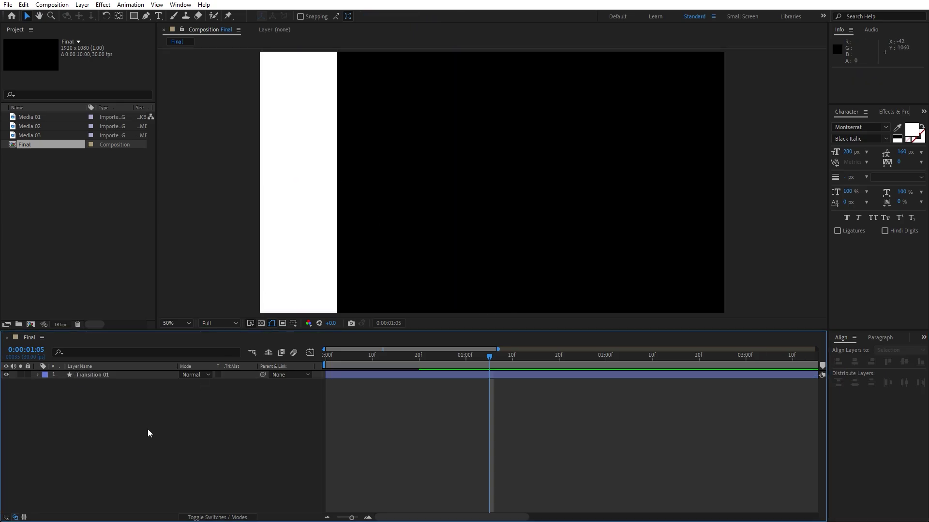
Step: Move the time to frame 19, show Transition 01's Position (160, 540), and open Edit
drag(400, 369, 513, 362)
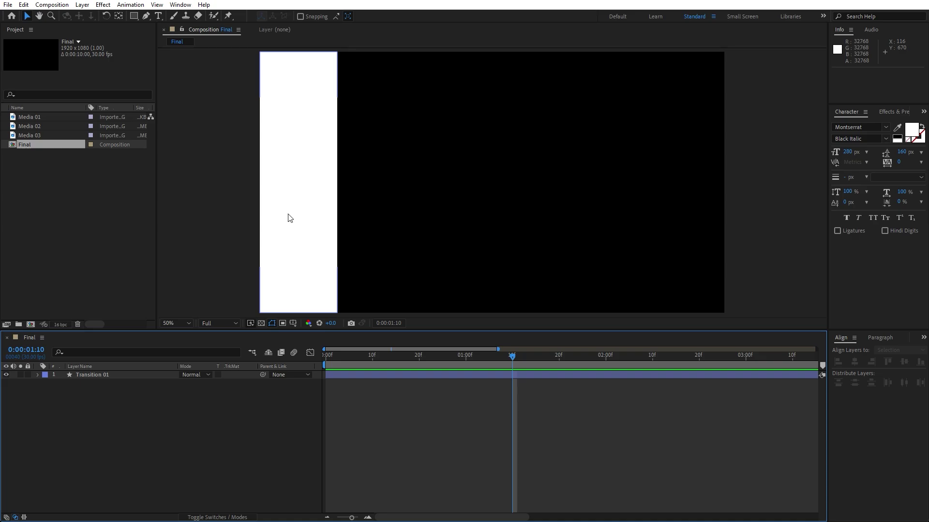
click(97, 376)
key(p)
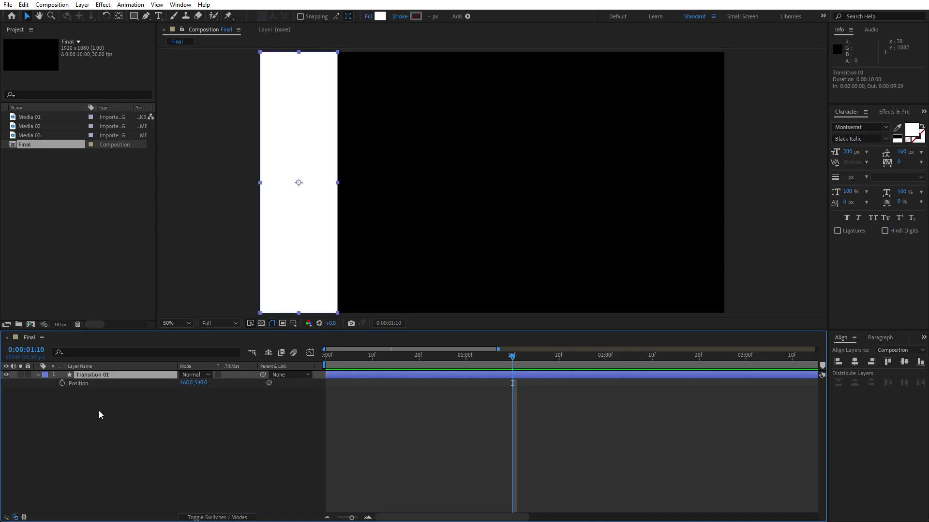
click(170, 406)
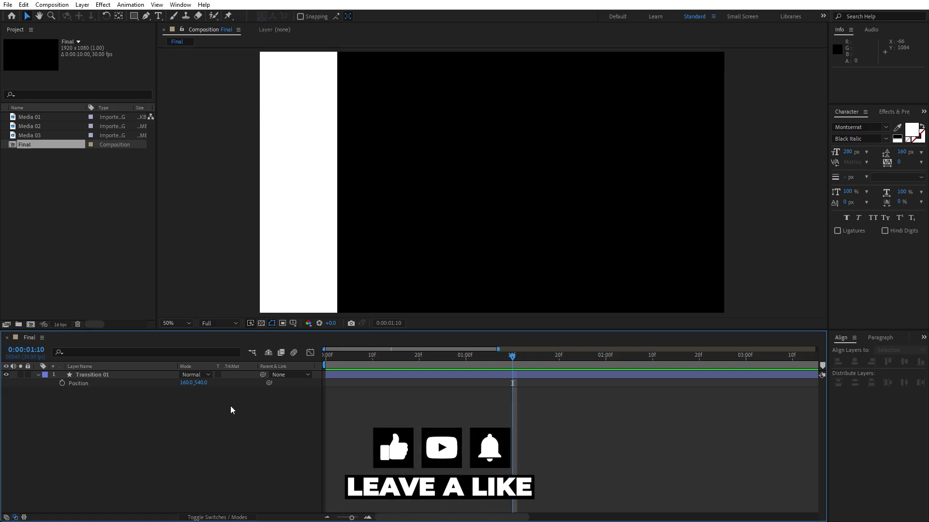
click(109, 374)
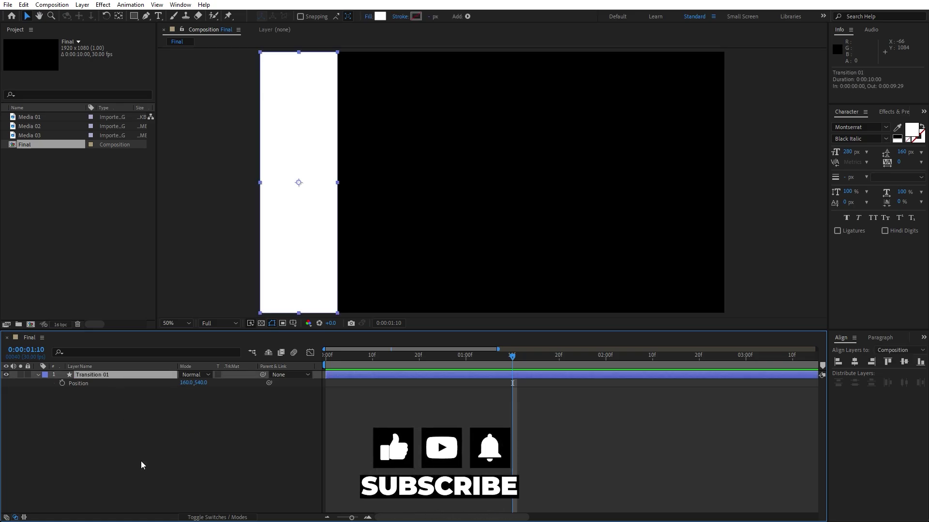
click(24, 5)
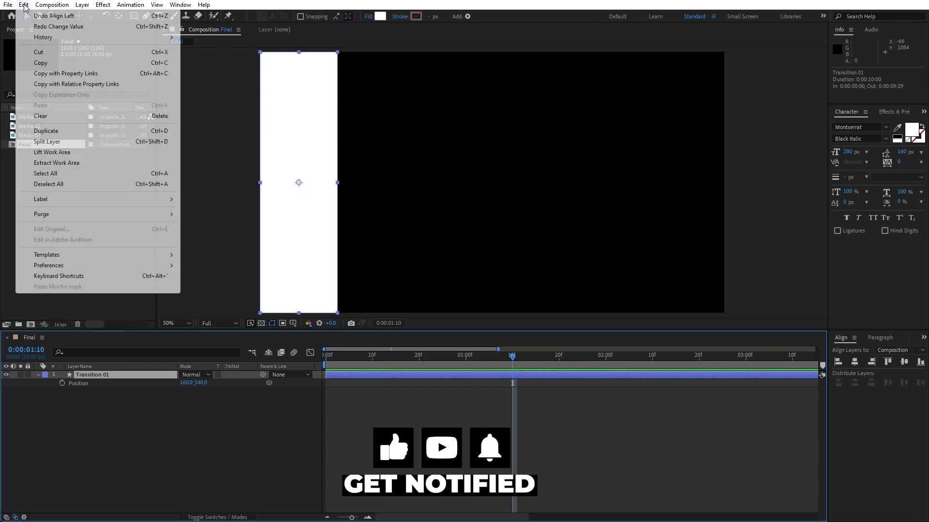
Step: Duplicate the bar as Transition 02, start it one frame later, and set X to 480
click(60, 131)
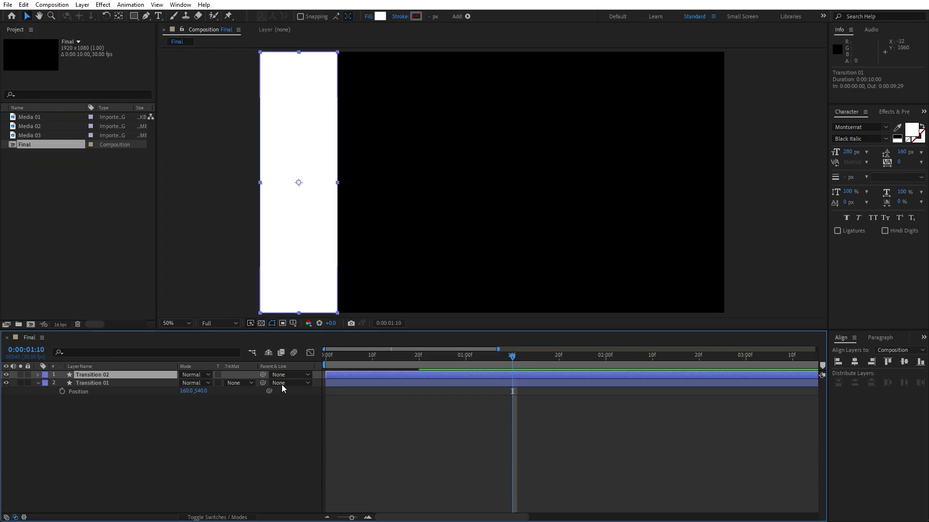
drag(334, 376, 395, 356)
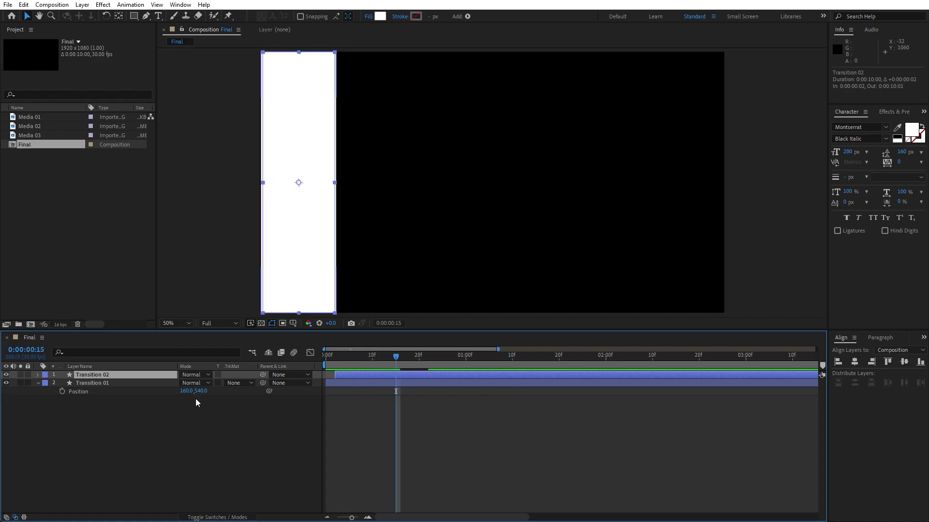
key(p)
click(191, 383)
text(+)
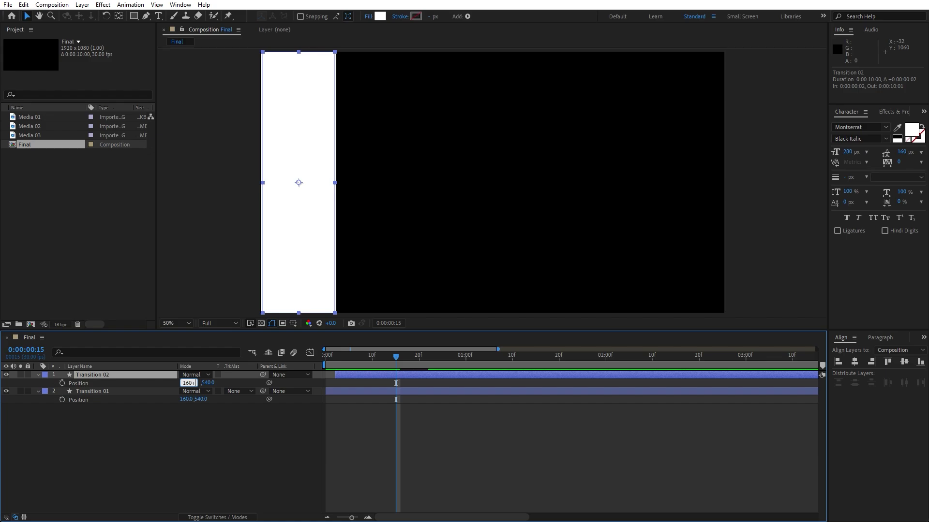
text(320)
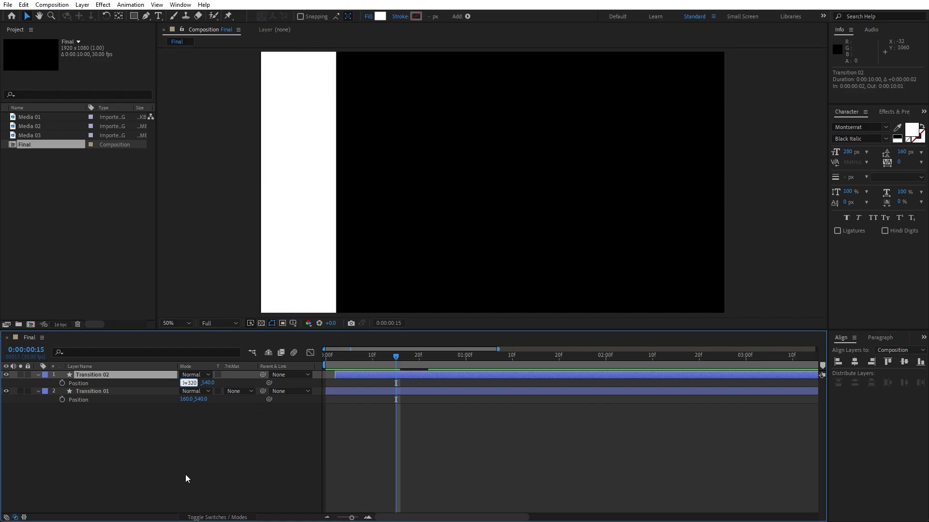
click(184, 478)
key(space)
mouse_move(428, 360)
mouse_down()
mouse_move(346, 357)
mouse_move(445, 357)
mouse_up()
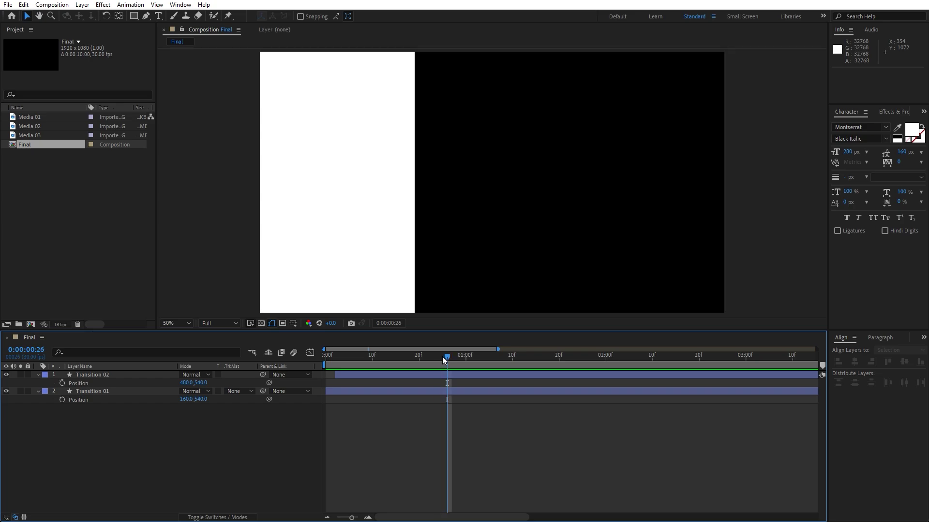
Step: Duplicate it as Transition 03, start it one frame later, and set X to 800
click(37, 376)
click(38, 383)
click(105, 375)
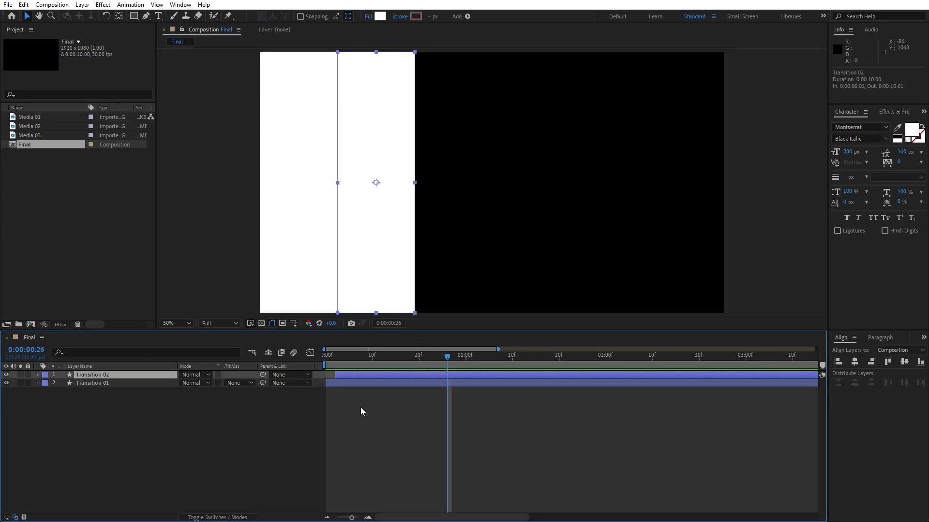
key(ctrl+d)
drag(347, 376, 353, 375)
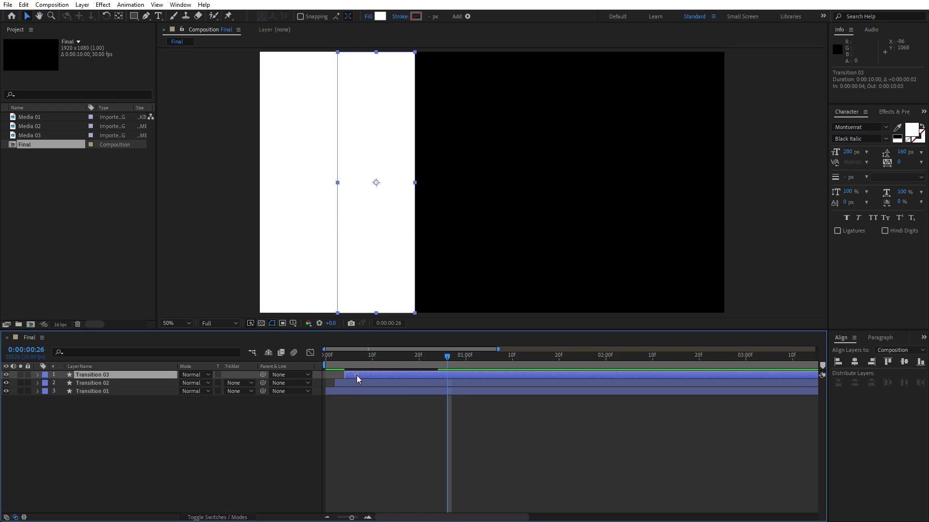
key(p)
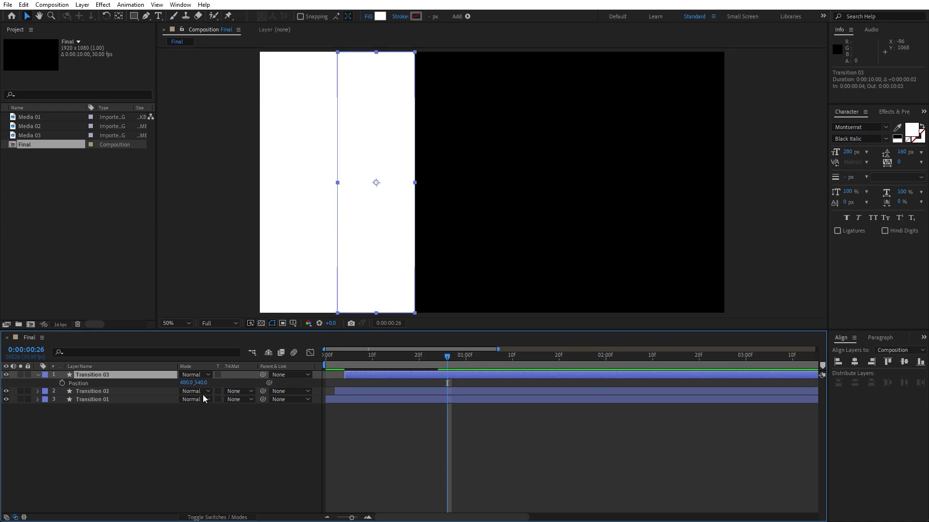
click(187, 383)
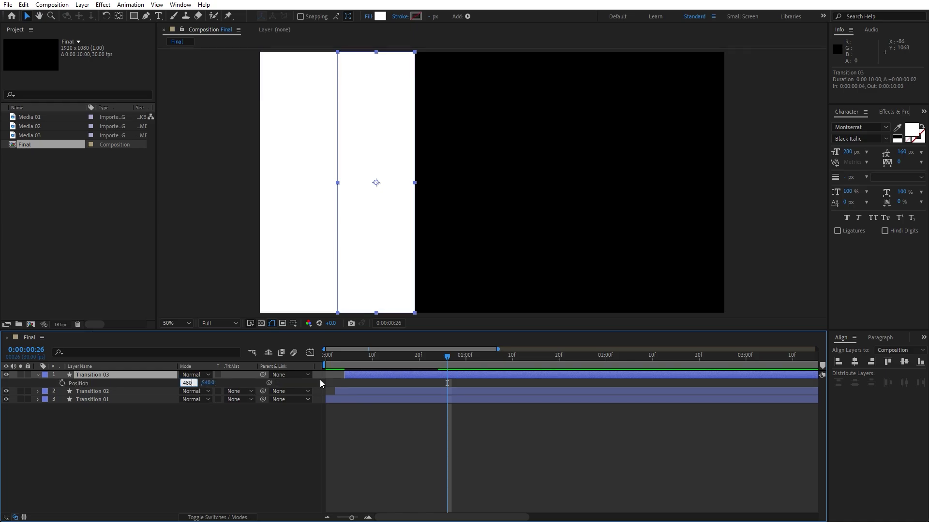
key(Right)
text(+32)
key(Return)
drag(344, 358, 452, 356)
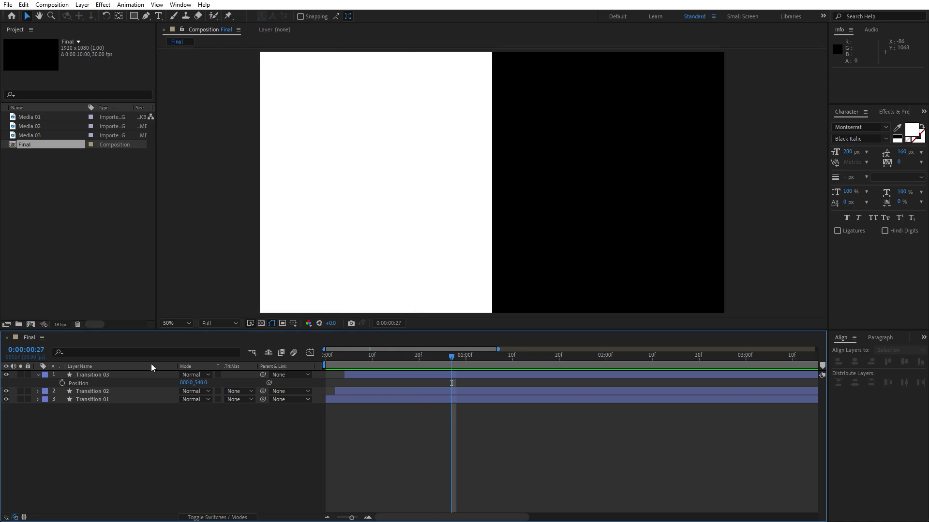
Step: Duplicate the three bars as Transition 04–06, stack them on top, and delay them a few frames
click(38, 375)
click(112, 409)
drag(171, 437, 69, 357)
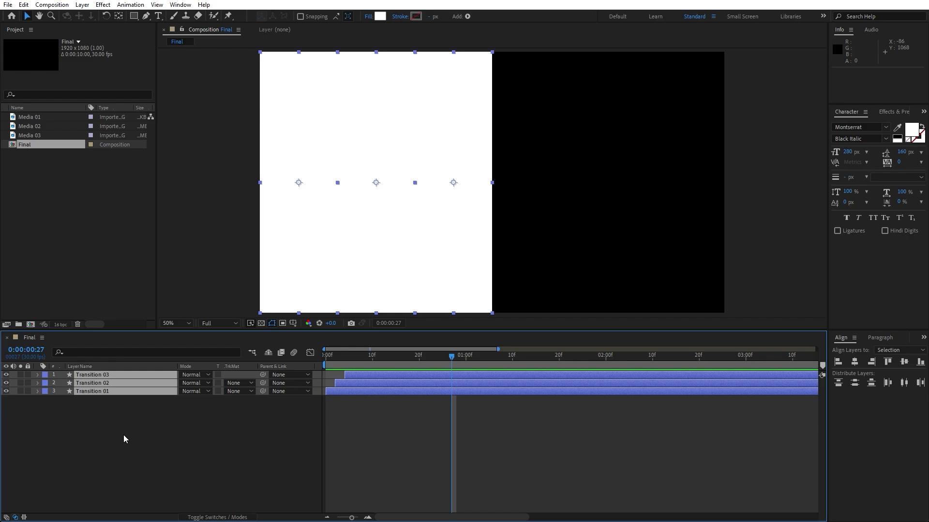
key(ctrl+d)
drag(119, 408, 119, 382)
drag(333, 392, 358, 392)
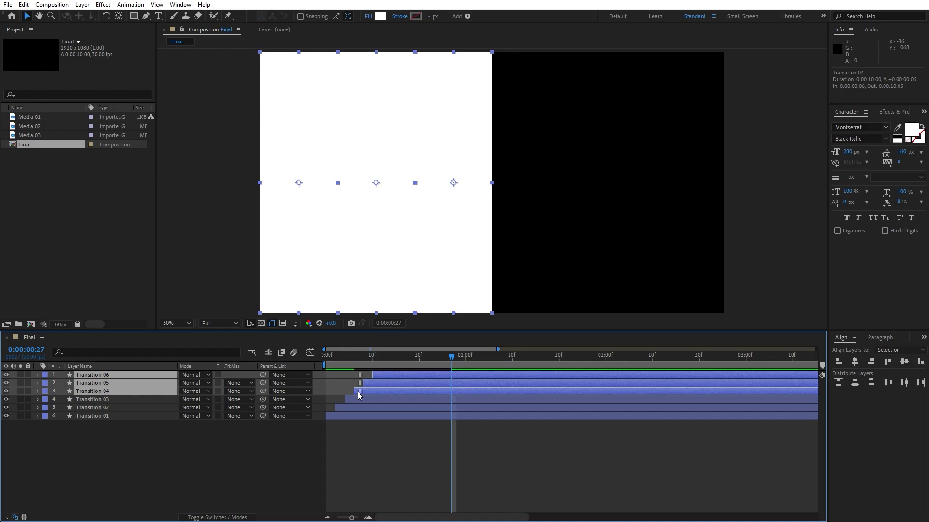
drag(358, 392, 358, 392)
click(259, 450)
click(115, 392)
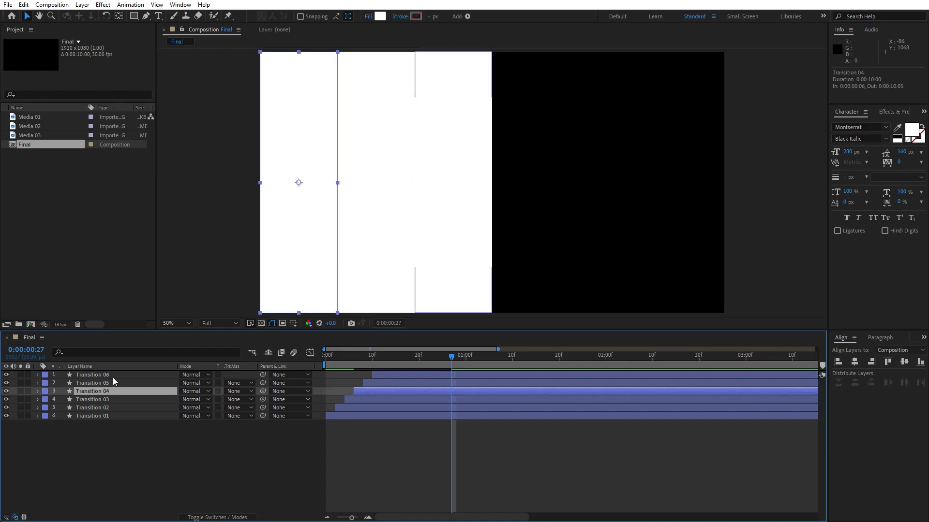
shift+click(112, 376)
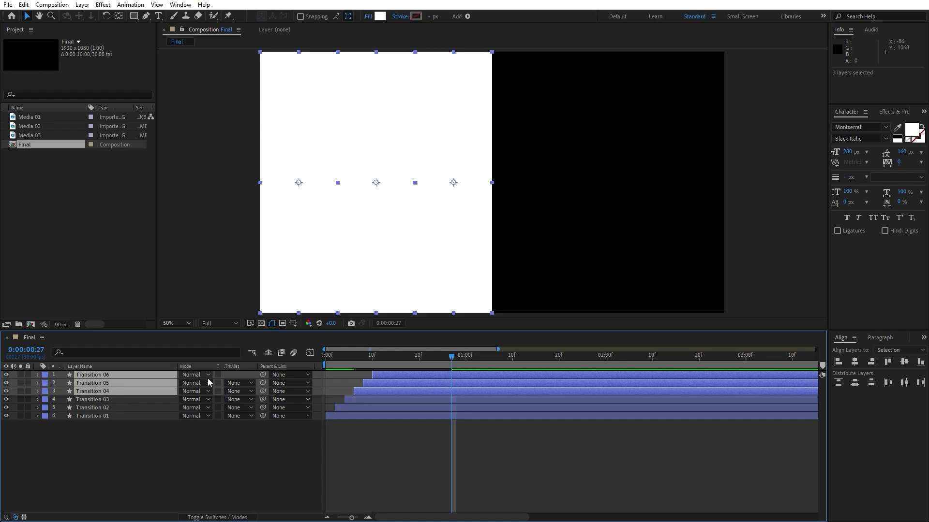
Step: Nudge Transition 04–06 right with Shift+arrow keys so the six bars tile the frame
key(shift+Right)
key(shift+Right)
key(shift+Right)
key(shift+Right)
key(shift+Right)
key(shift+Right)
key(shift+Right)
key(shift+Right)
key(shift+Right)
key(shift+Right)
key(shift+Right)
key(shift+Right)
key(shift+Right)
key(shift+Right)
key(shift+Right)
key(shift+Right)
key(shift+Right)
key(shift+Right)
key(shift+Right)
key(shift+Right)
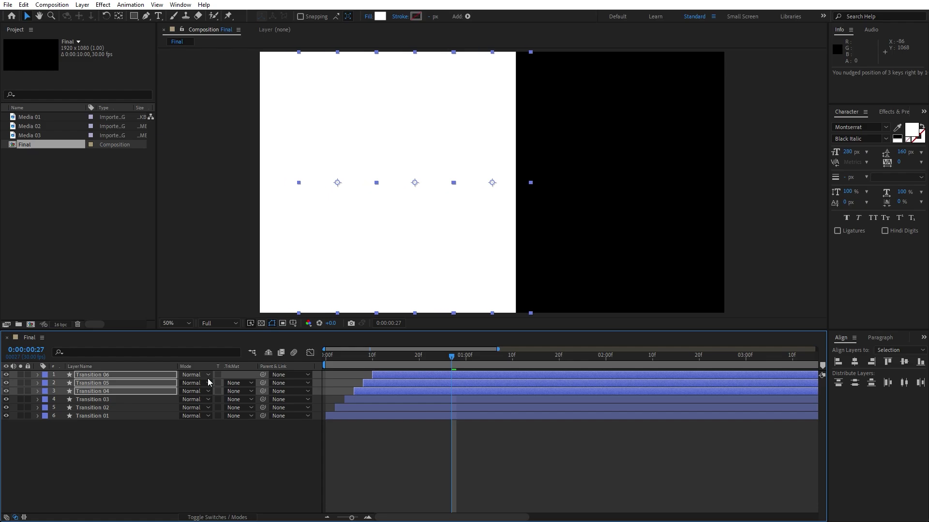
key(shift+Right)
key(shift+Right)
key(shift+Right)
key(shift+Right)
key(shift+Right)
key(shift+Right)
key(shift+Right)
key(shift+Right)
key(shift+Right)
key(shift+Right)
key(shift+Right)
key(shift+Right)
key(shift+Right)
key(shift+Right)
key(shift+Right)
key(shift+Right)
key(shift+Right)
key(shift+Right)
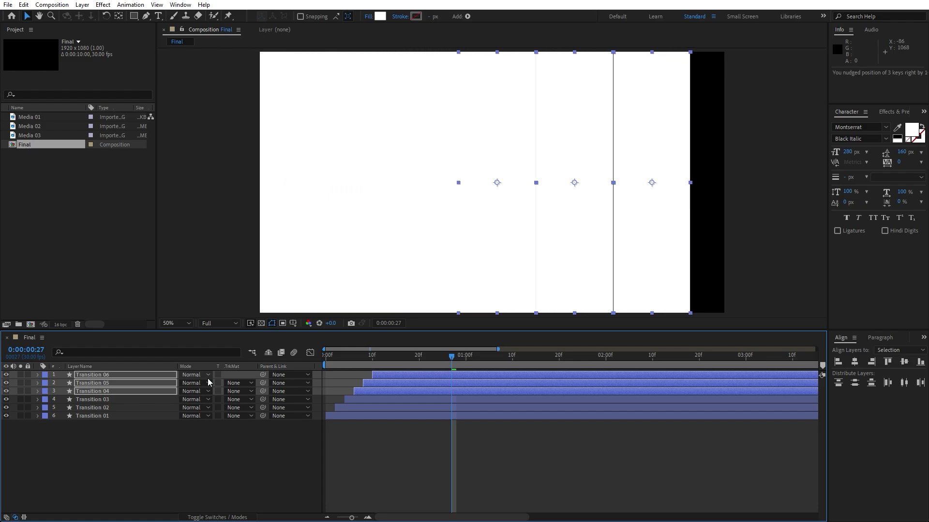
key(shift+Right)
key(shift+Right)
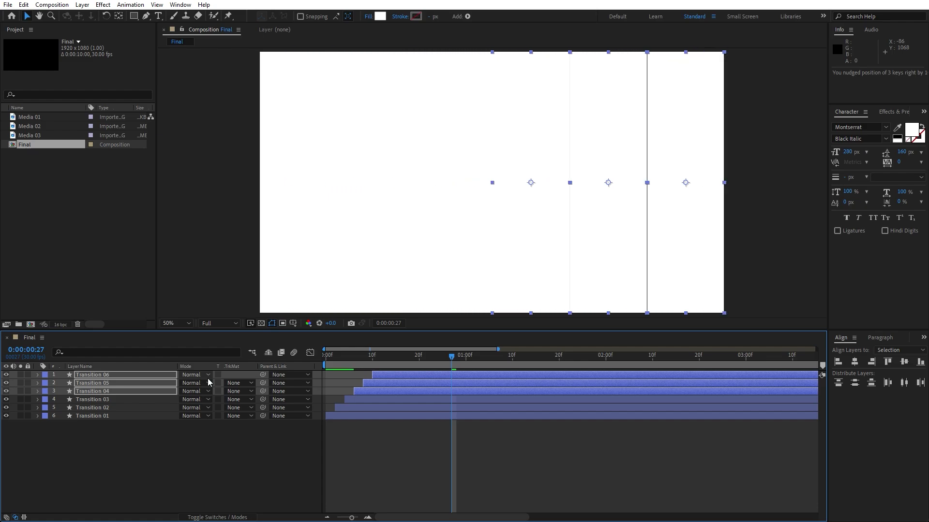
key(shift+Right)
key(shift+Right)
key(shift+Left)
key(shift+Left)
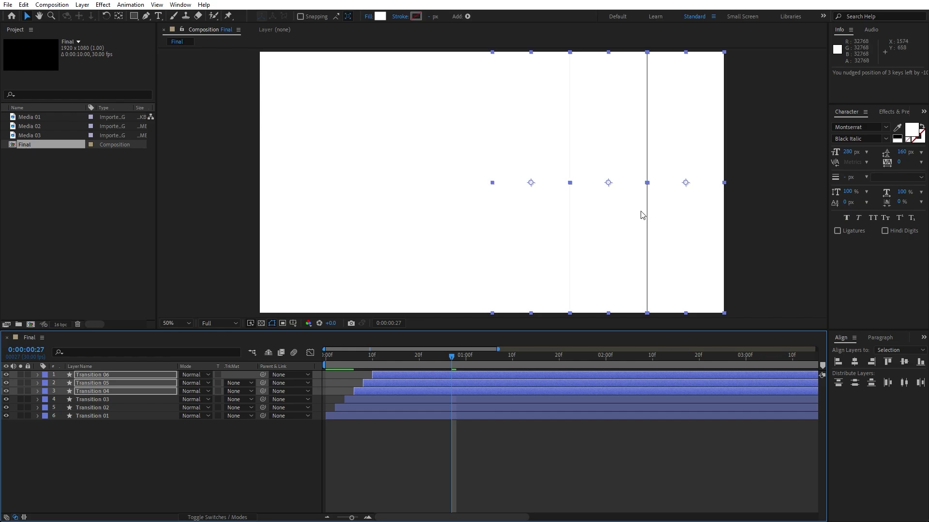
Step: Preview the stripe wipe and select all six bar layers
drag(455, 357, 540, 356)
key(space)
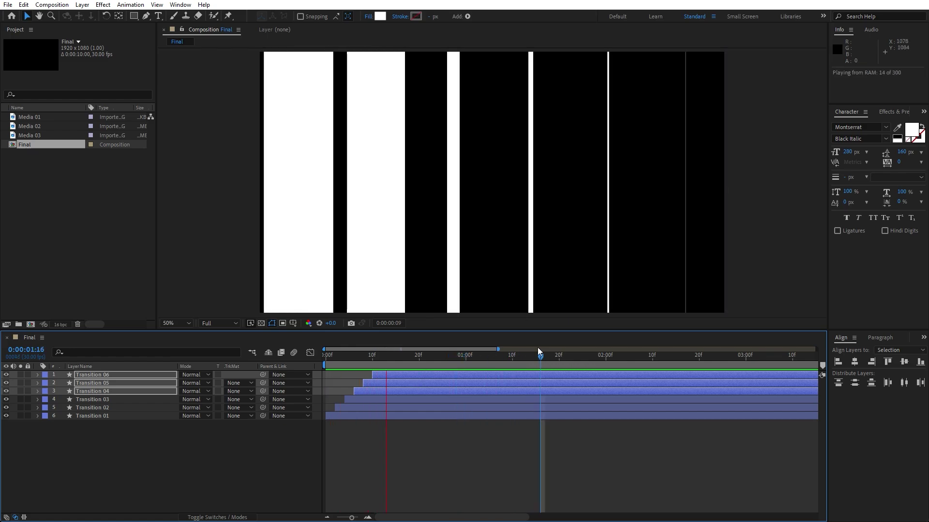
key(space)
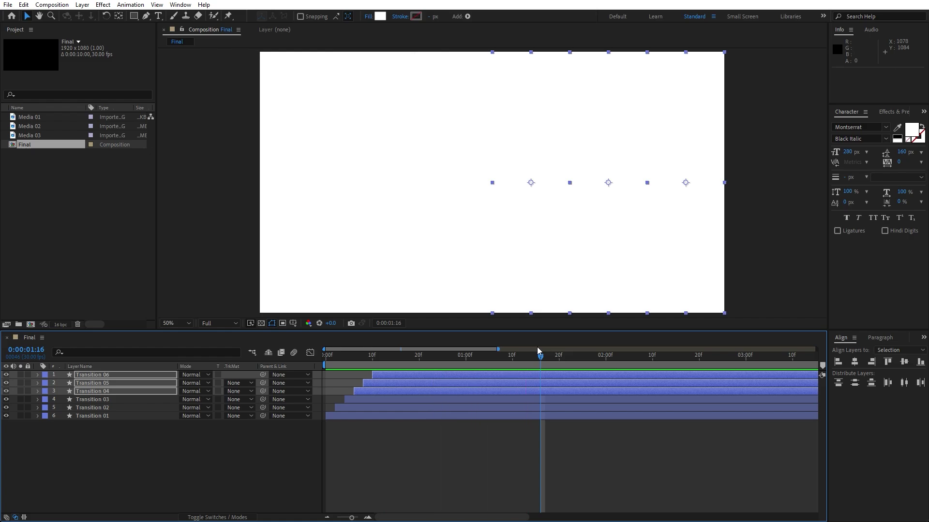
click(189, 470)
drag(243, 458, 72, 375)
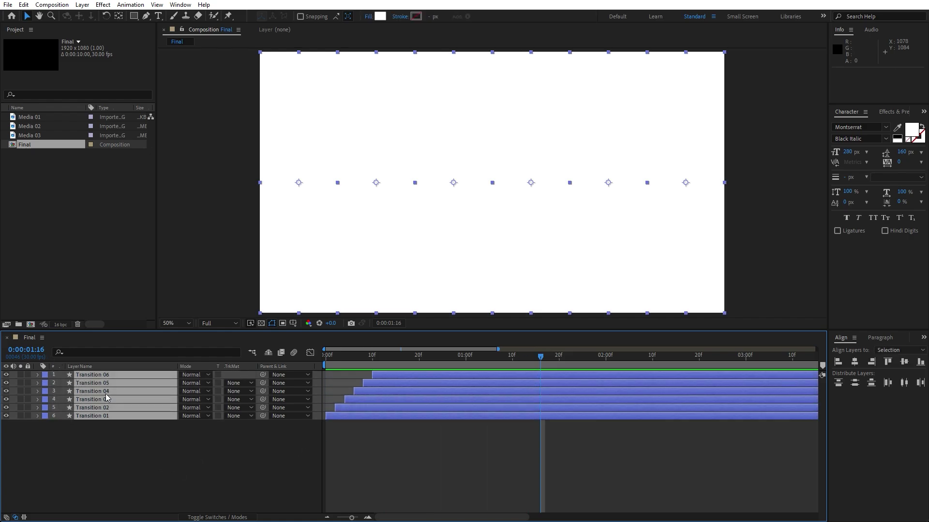
Step: Pre-compose the six bar layers into a precomp named 'TR 01'
right_click(108, 391)
click(166, 341)
text(TR 01)
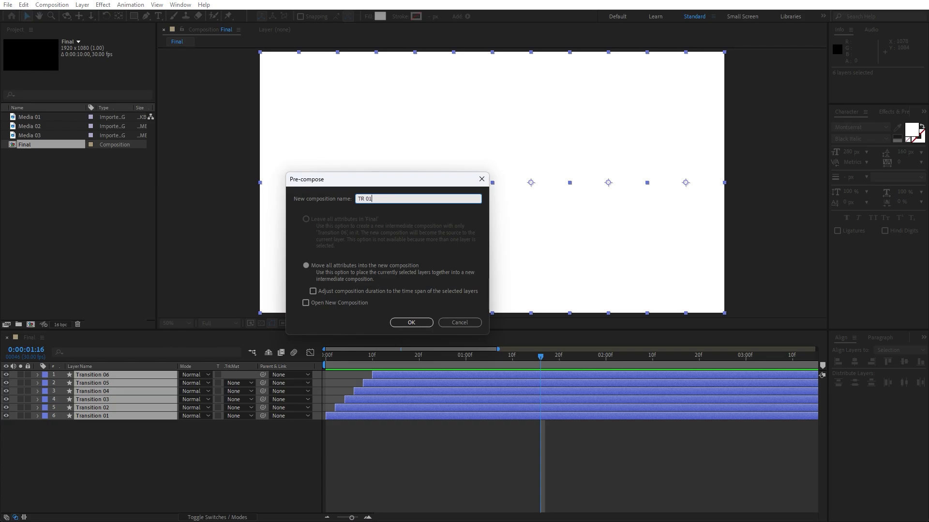
click(411, 322)
click(83, 215)
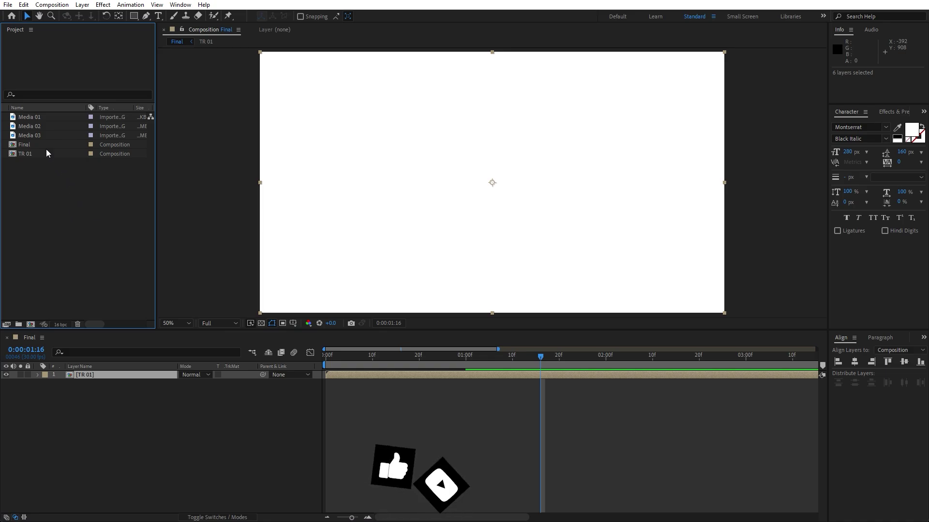
Step: Add the Media 01 beach image to Final beneath TR 01
click(34, 117)
click(33, 127)
click(35, 117)
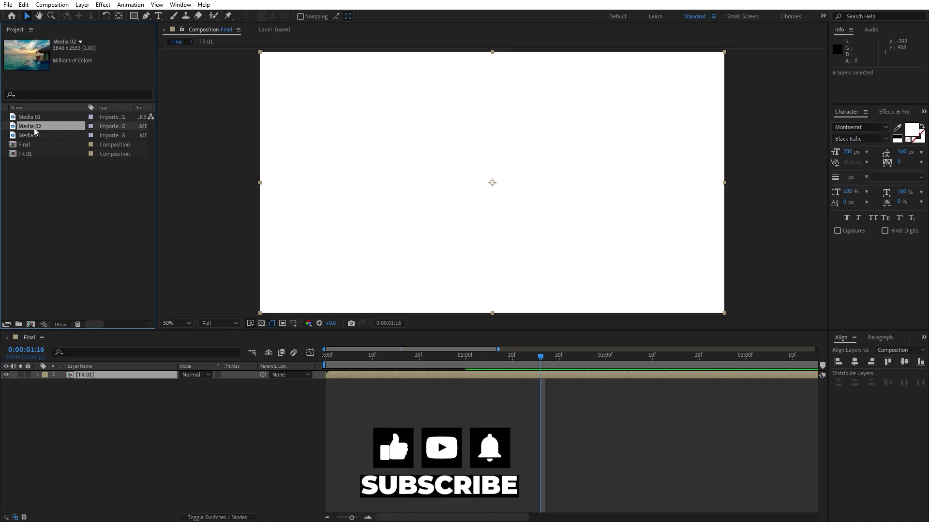
click(37, 126)
click(34, 118)
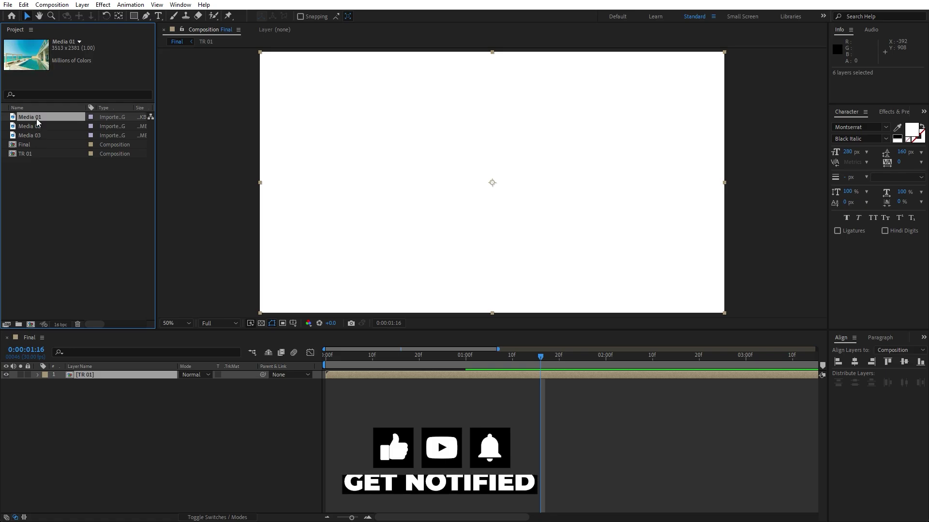
click(37, 126)
drag(35, 118, 144, 422)
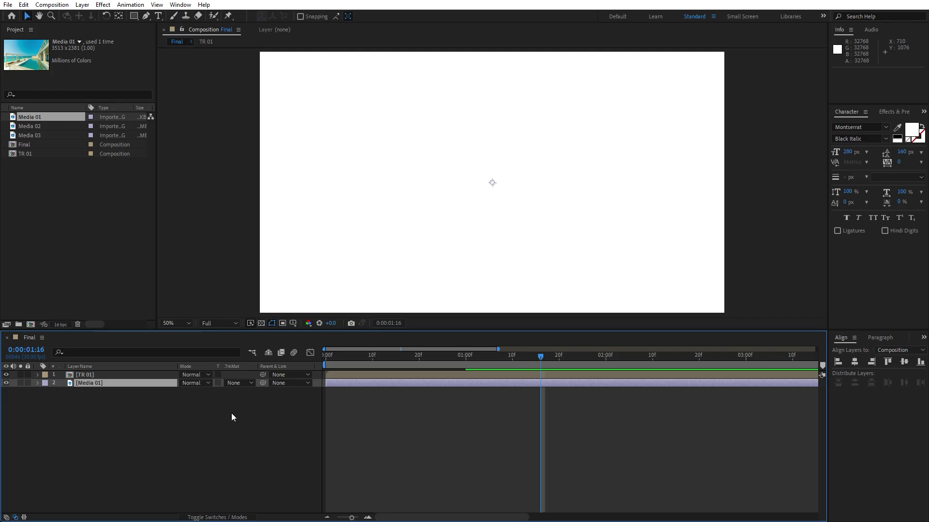
Step: Set Media 01's track matte to Alpha Matte [TR 01], scale it to 56%, nudge it up, and preview
click(239, 382)
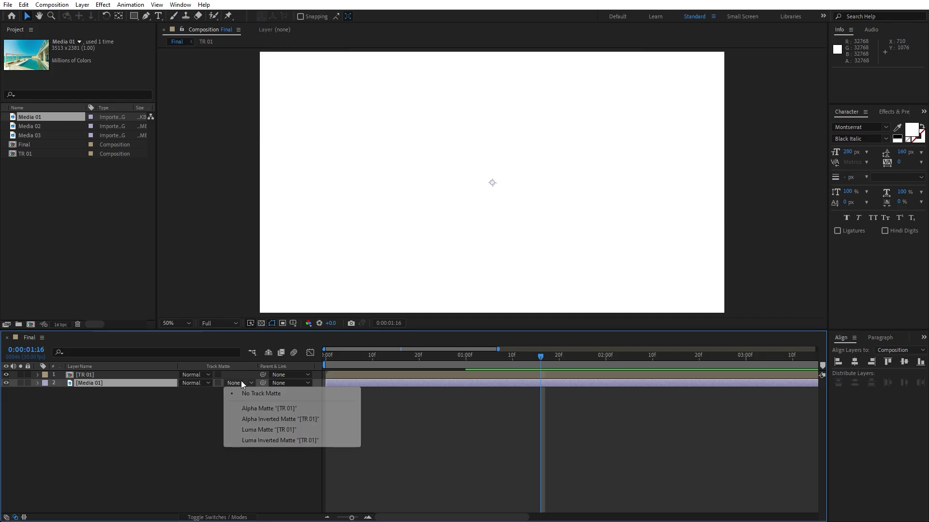
click(255, 408)
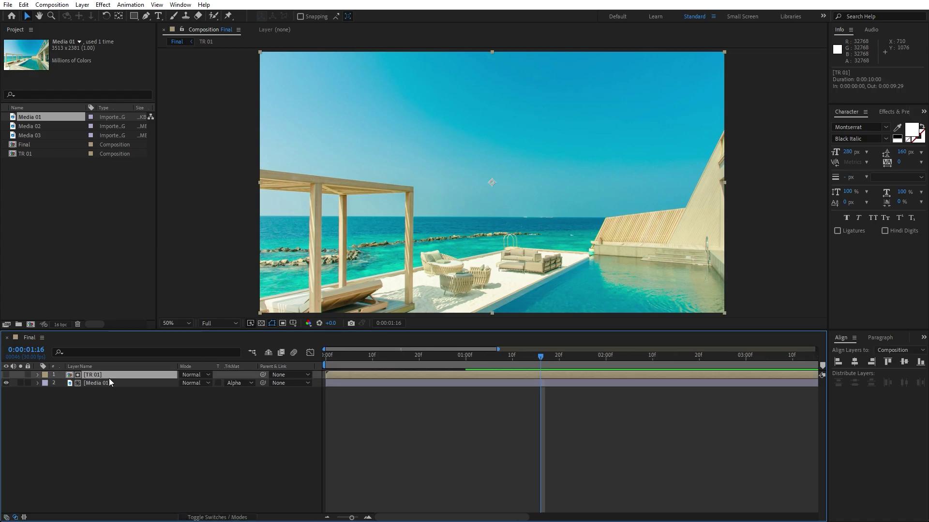
scroll(505, 234, down, 2)
key(s)
drag(197, 391, 178, 393)
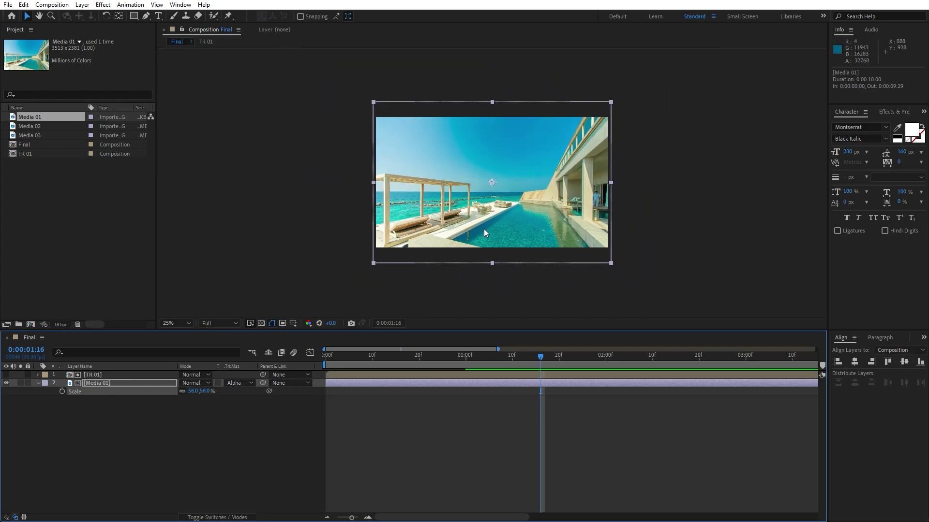
drag(484, 229, 483, 222)
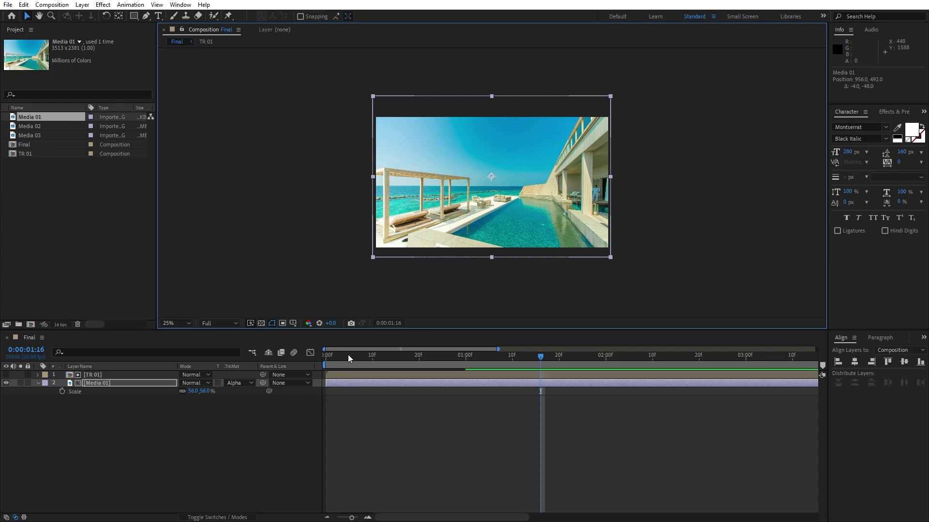
key(space)
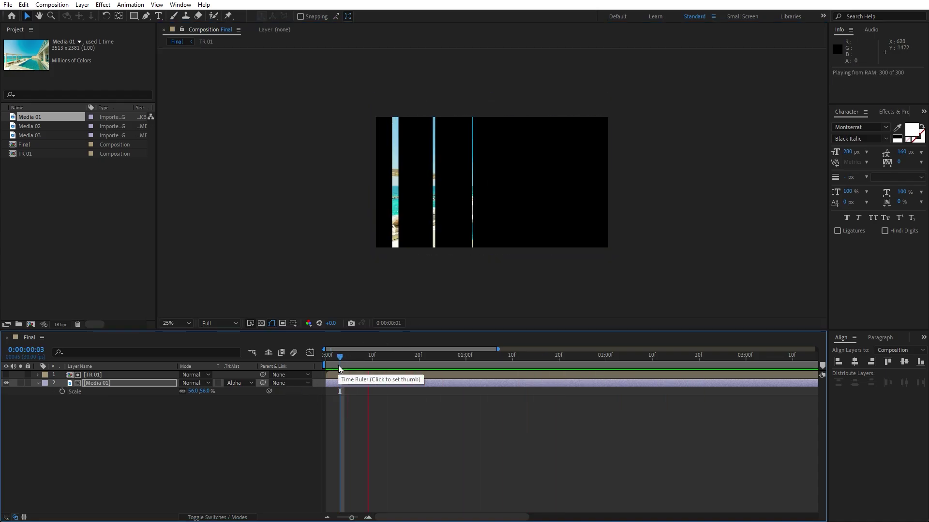
click(335, 360)
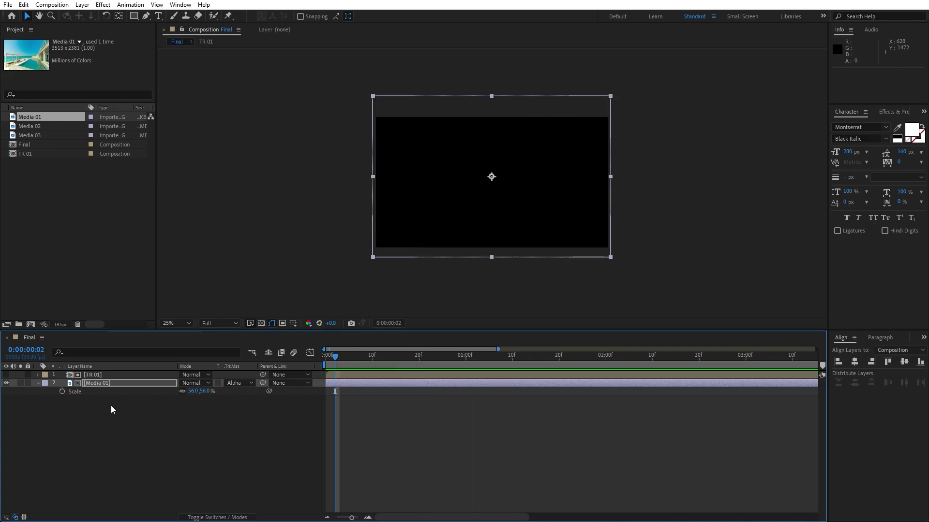
Step: Duplicate TR 01, move the copy beneath Media 01, and make it visible
drag(129, 408, 70, 372)
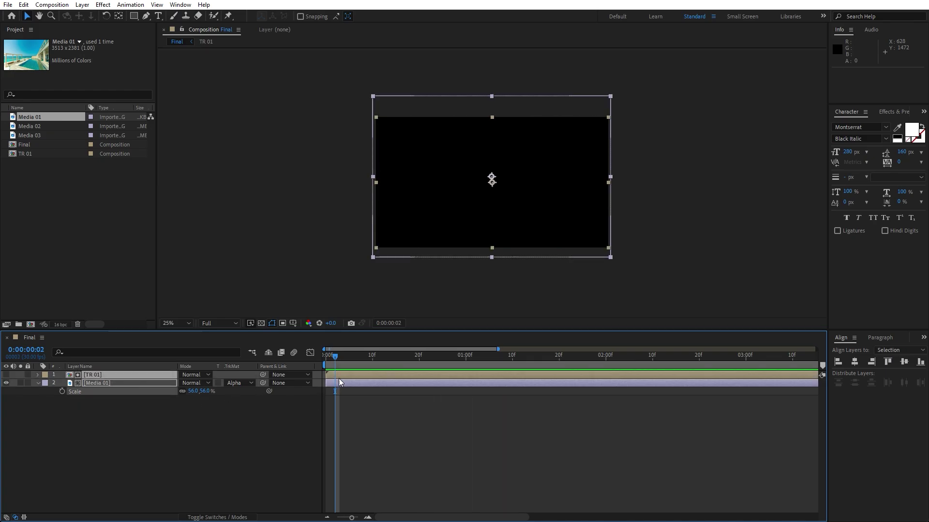
click(128, 449)
click(97, 374)
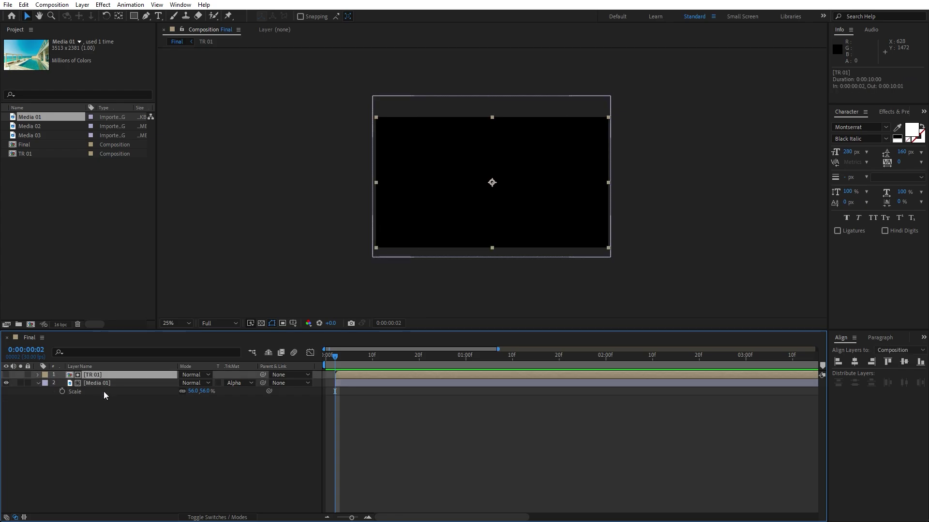
key(ctrl+d)
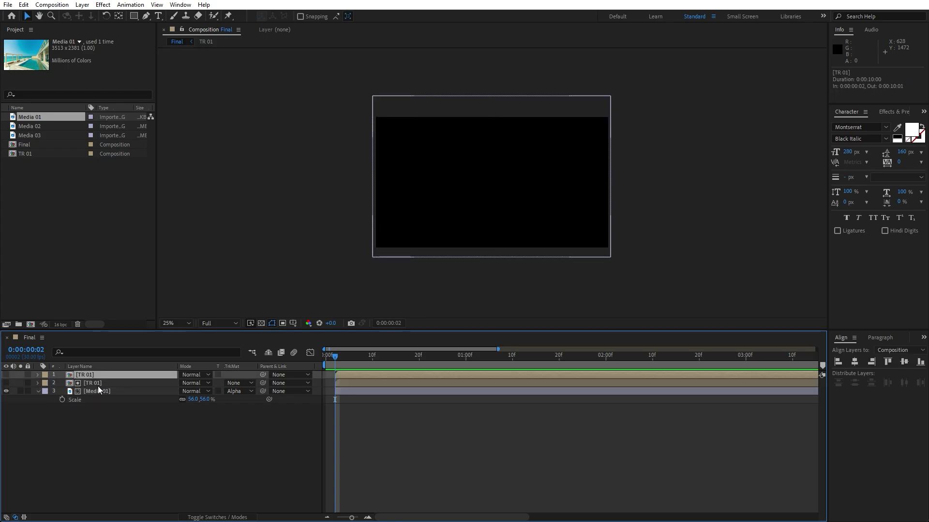
drag(85, 376, 97, 419)
click(5, 400)
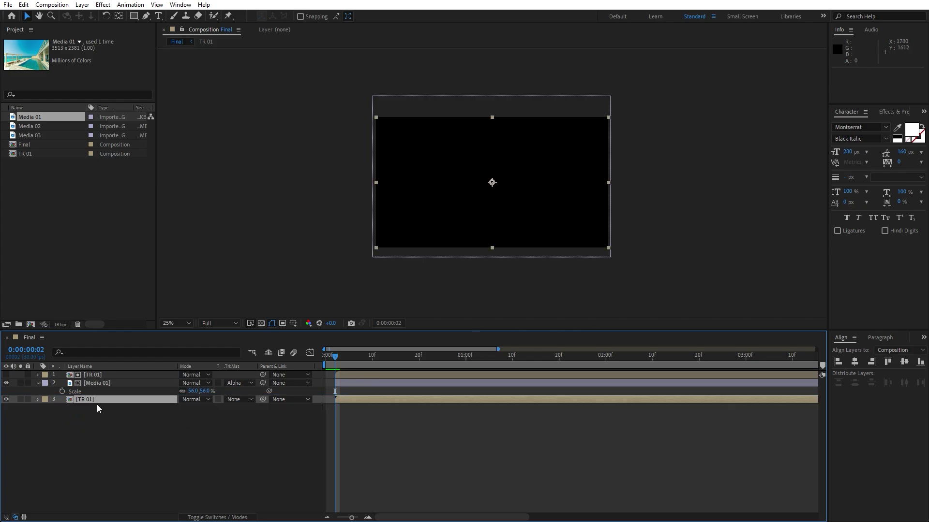
Step: Apply a Fill effect to the bottom TR 01 copy and set its colour to white (FFFFFF)
click(883, 112)
click(880, 123)
text(fill)
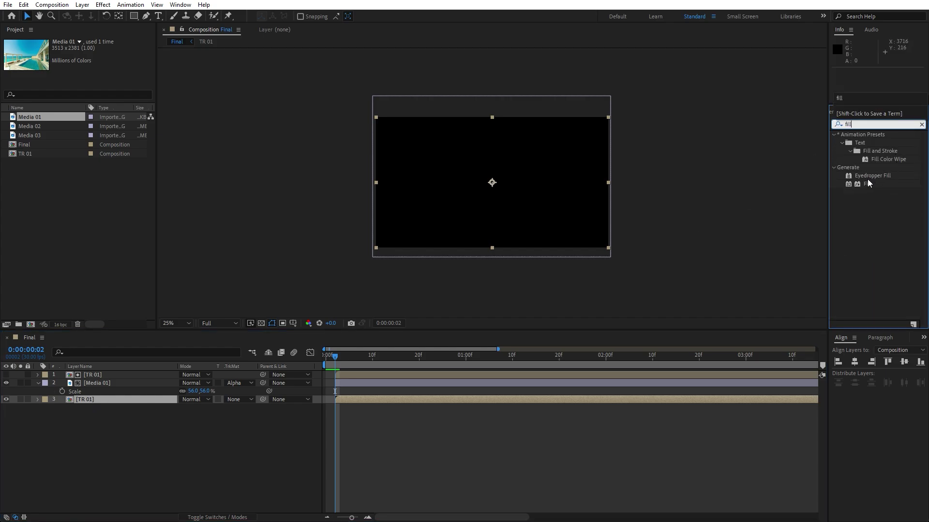
drag(868, 183, 129, 401)
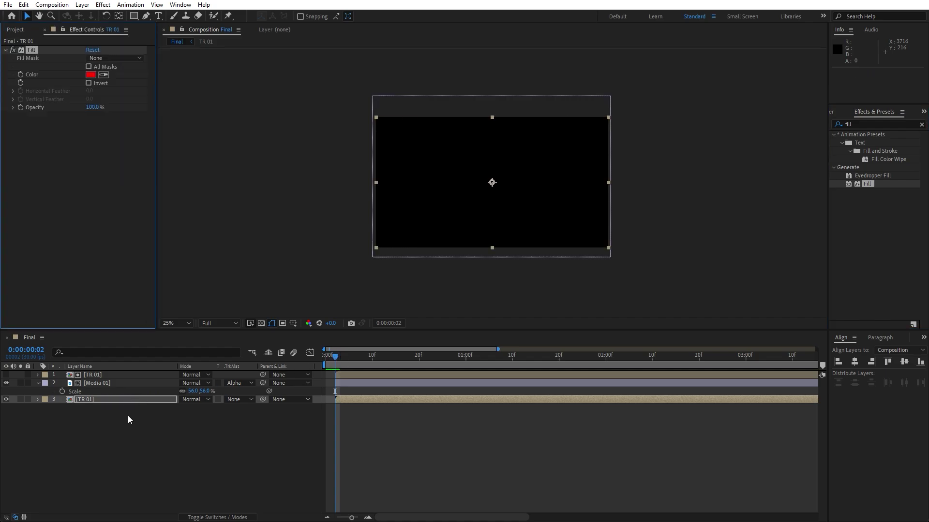
drag(333, 361, 373, 361)
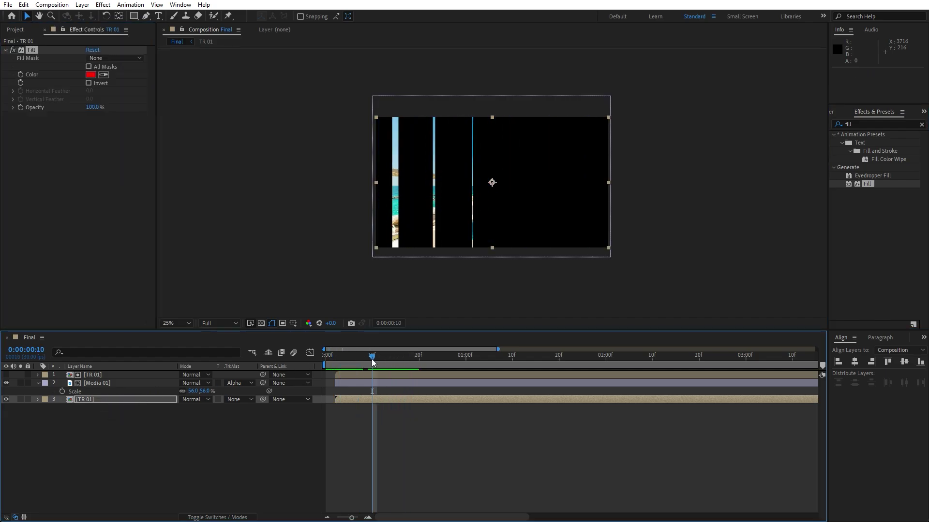
click(91, 75)
click(240, 362)
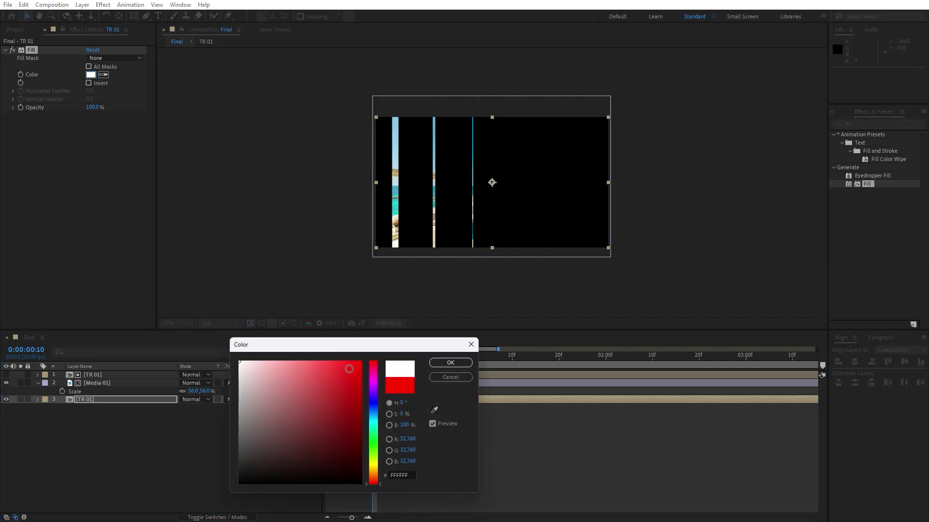
click(450, 363)
Step: Move the bottom TR 01 layer to start at frame 0 and zoom the view to 50%
click(184, 437)
click(95, 399)
drag(353, 399, 348, 399)
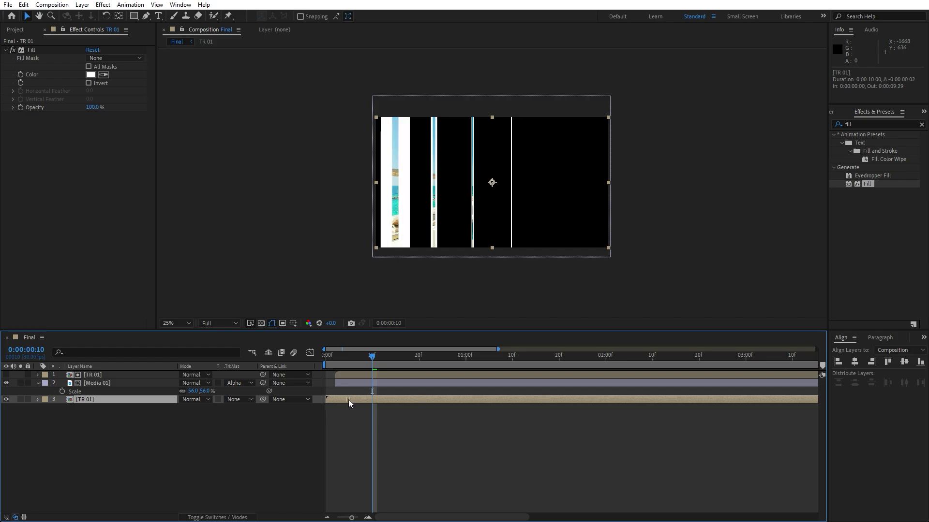
click(243, 468)
key(period)
Step: Preview the white-bar transition and inspect the bars around frame 13
key(space)
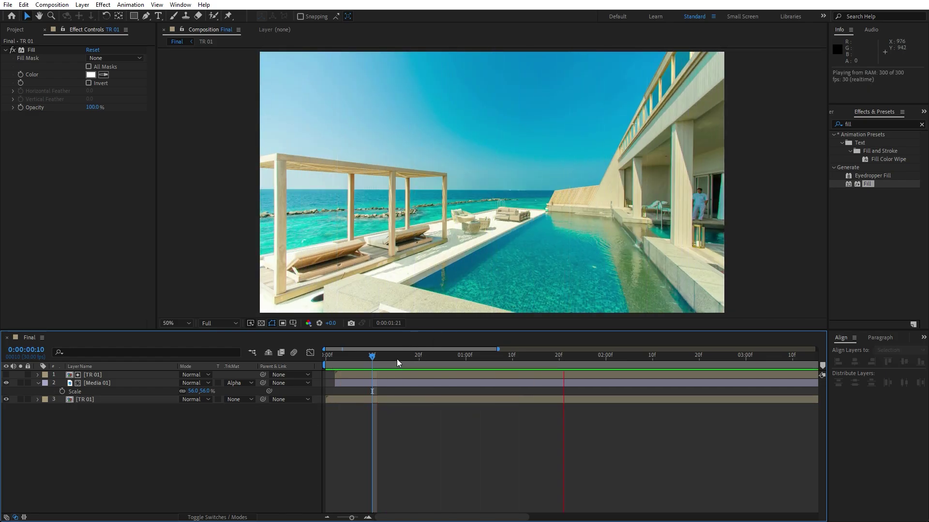
key(space)
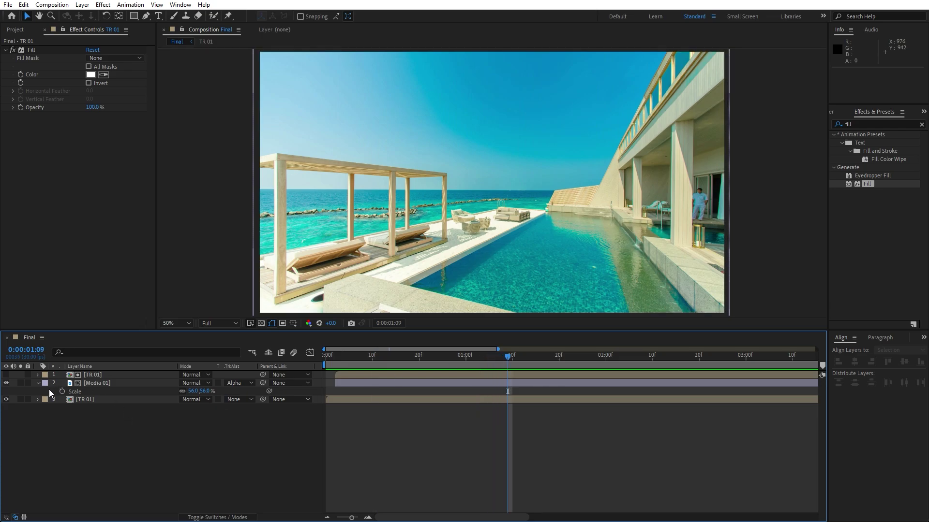
click(38, 384)
click(370, 358)
mouse_move(370, 358)
mouse_down()
mouse_move(393, 359)
mouse_move(386, 359)
mouse_up()
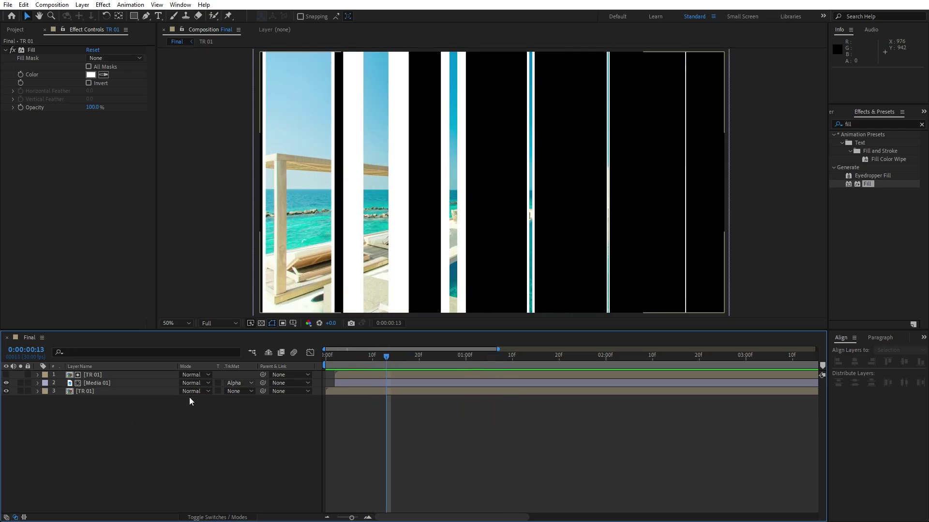
Step: Sample the sea's teal as the bottom TR 01 Fill colour and preview the teal bars
click(97, 392)
click(102, 75)
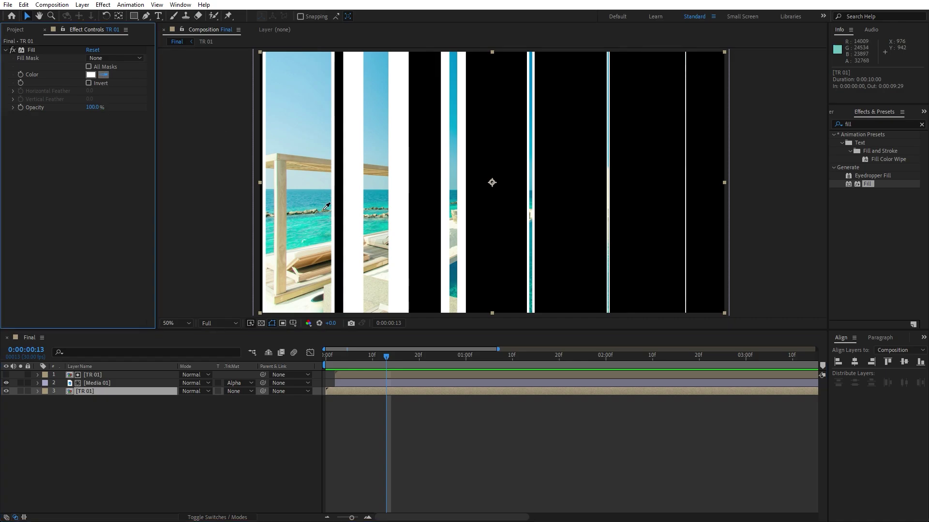
click(305, 202)
click(283, 409)
key(space)
drag(333, 359, 419, 359)
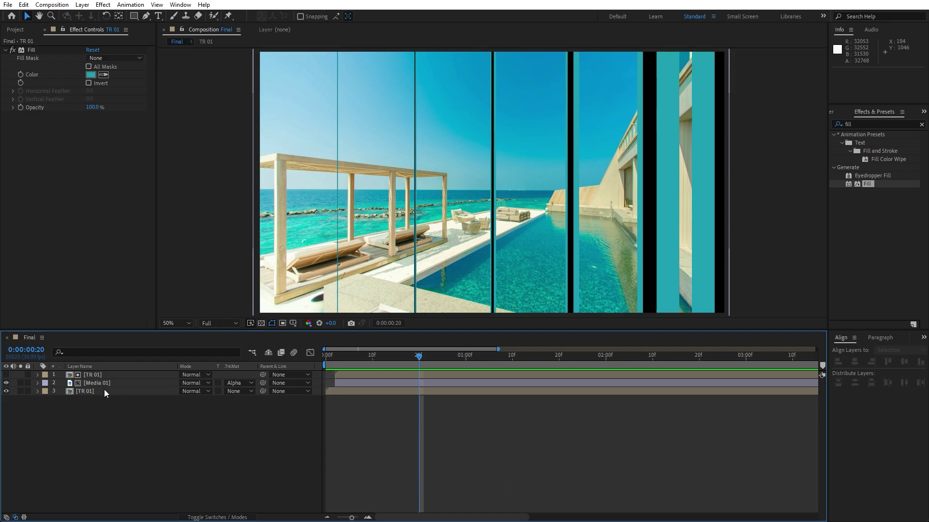
click(45, 30)
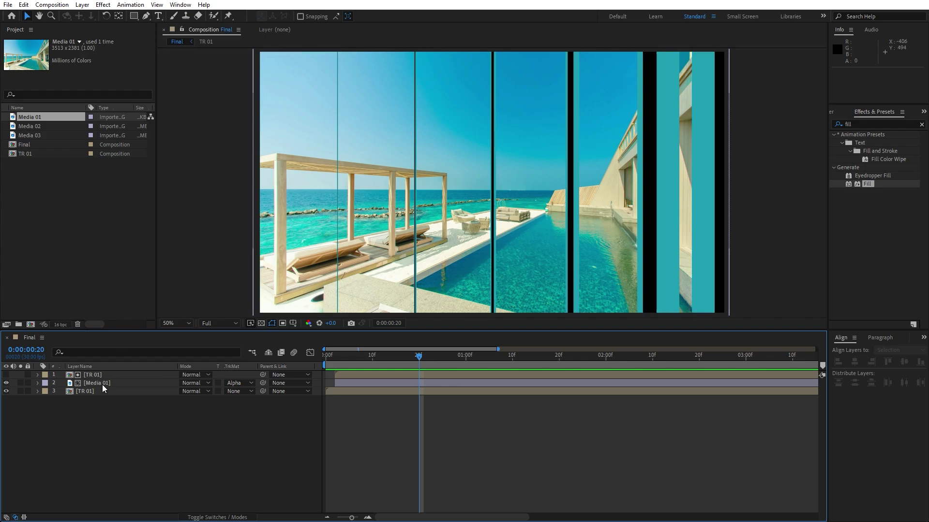
Step: Create a text layer reading 'Dynamic.' over the beach image
click(157, 17)
click(432, 190)
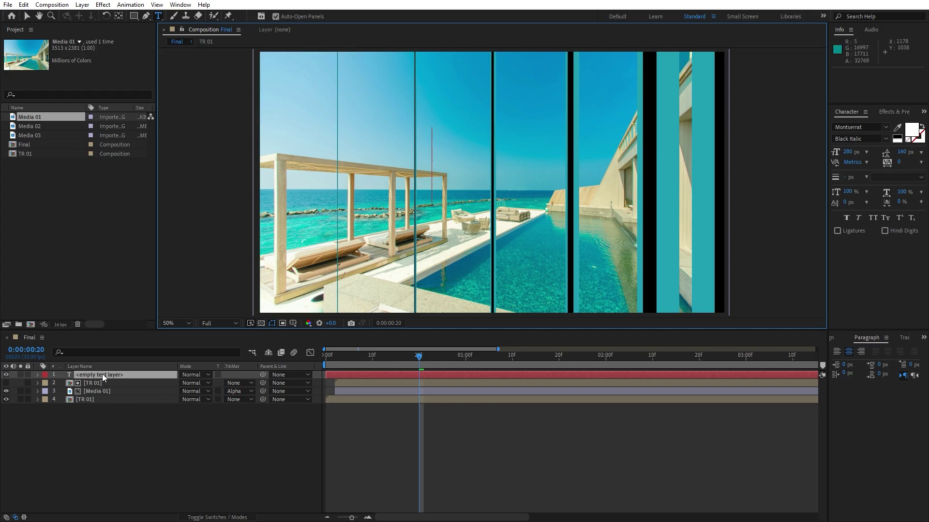
text(Dynam)
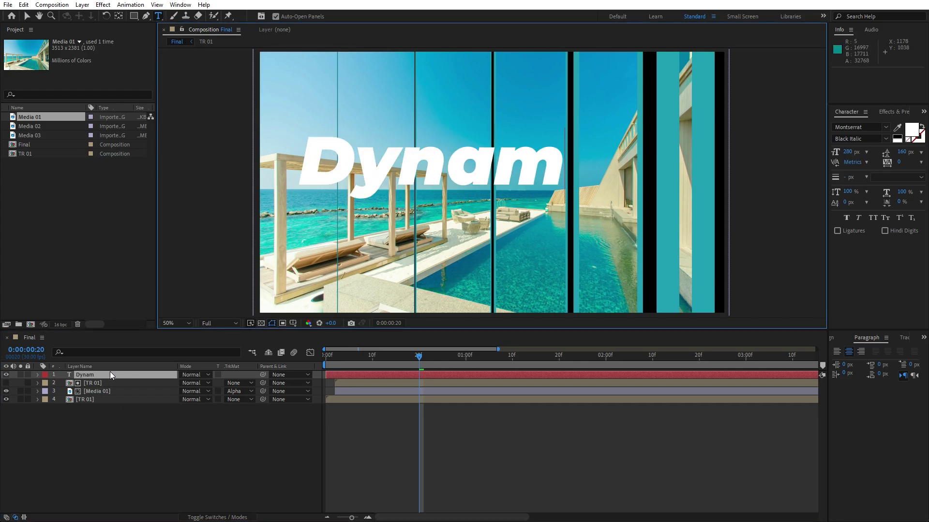
key(BackSpace)
text(mic.)
click(111, 456)
Step: Centre the Dynamic. title horizontally and vertically in the composition
click(93, 376)
click(832, 338)
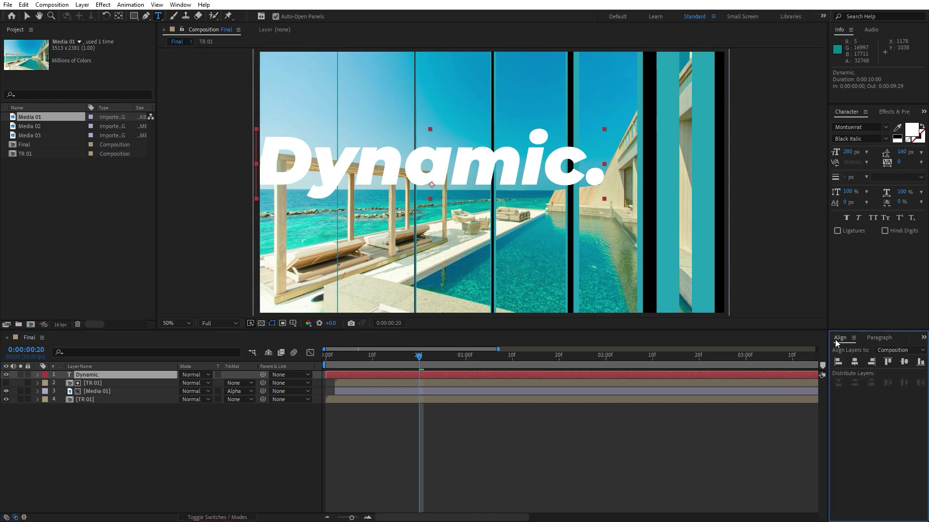
click(855, 361)
click(904, 362)
click(178, 483)
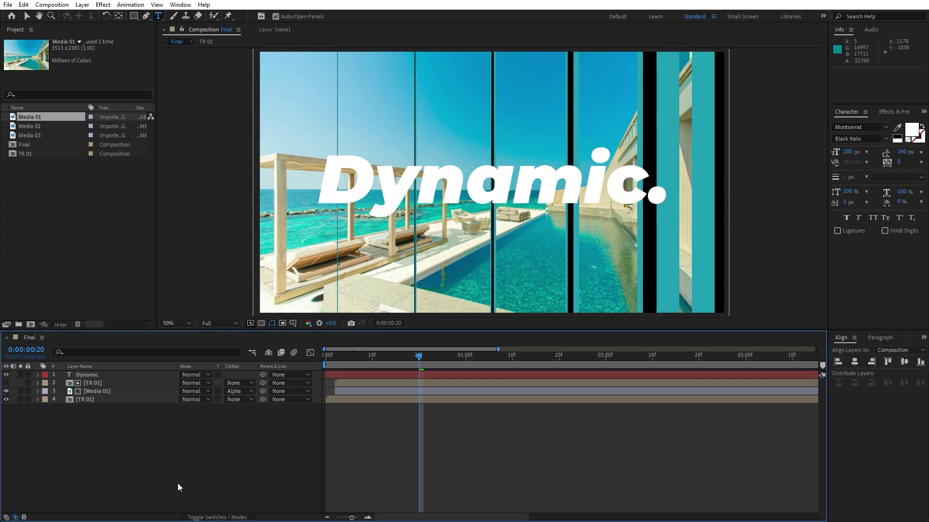
click(100, 375)
click(889, 112)
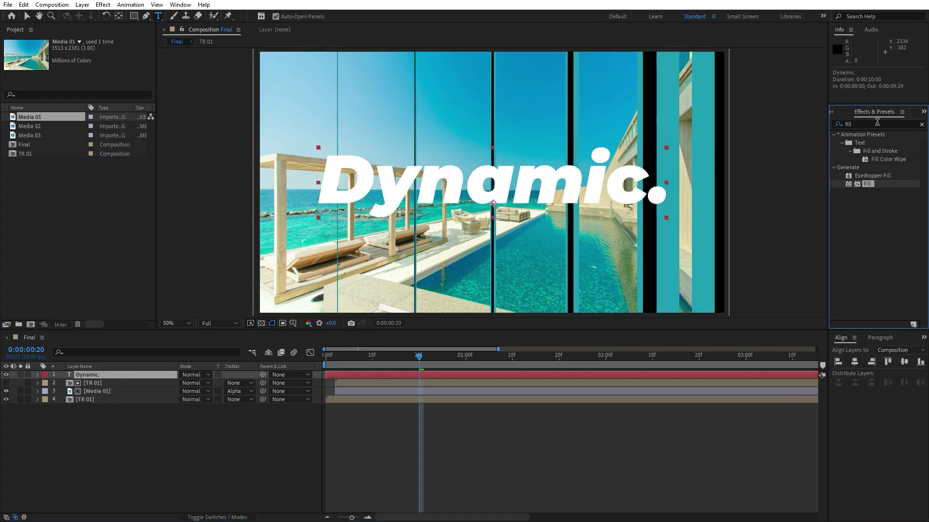
Step: Apply Drop Shadow to the Dynamic. title and duplicate the effect
text(drop s)
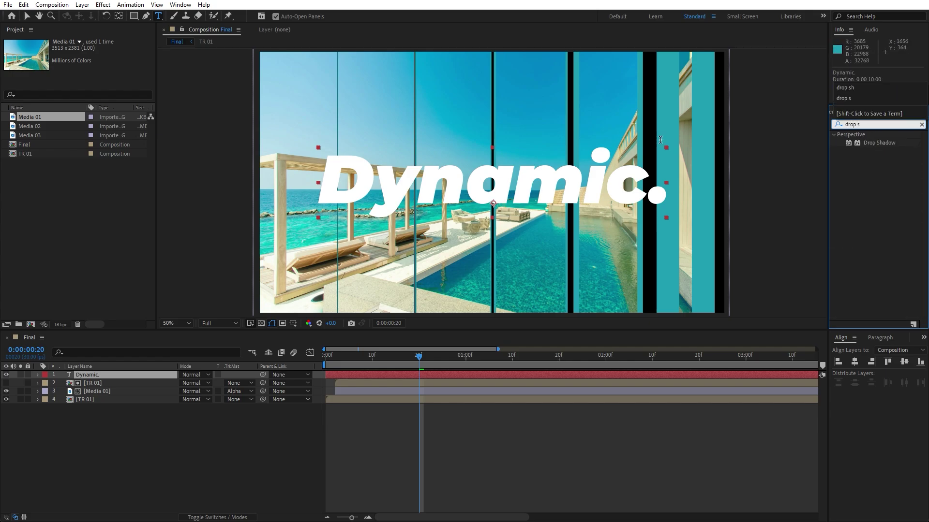
drag(878, 143, 115, 373)
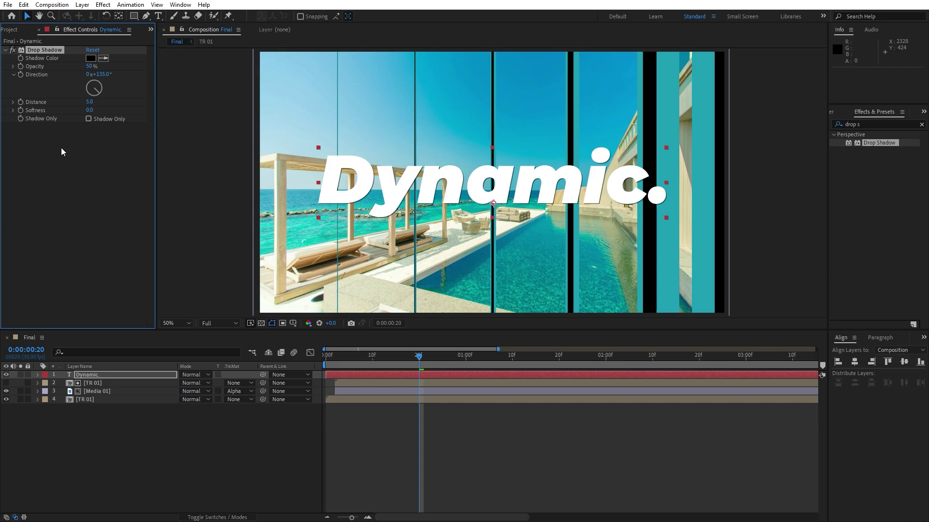
key(ctrl+d)
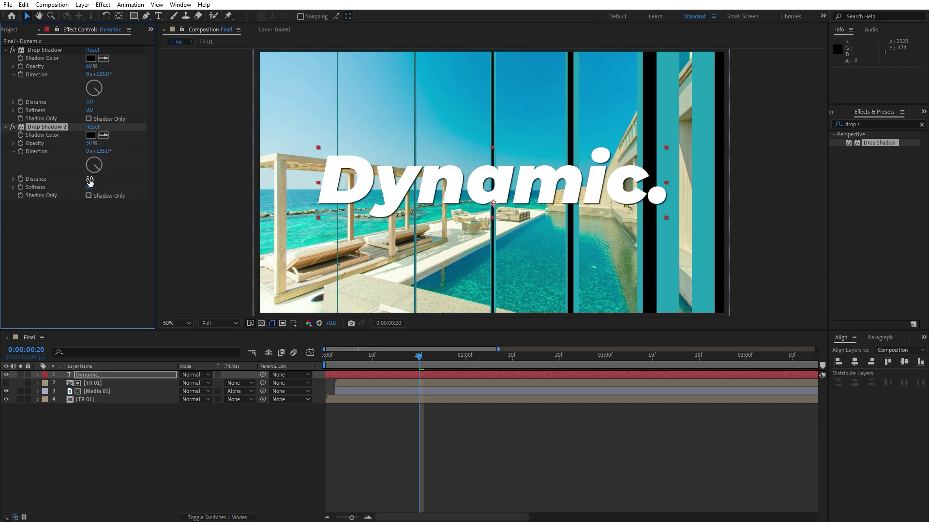
Step: Set Drop Shadow 2 to distance 0 and softness 200
click(89, 180)
text(0)
key(Return)
click(89, 187)
text(200)
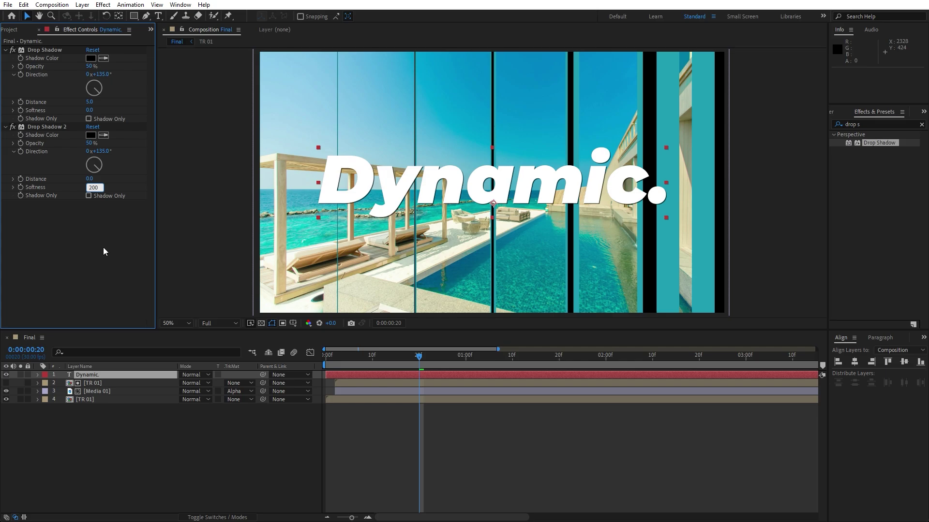
click(146, 439)
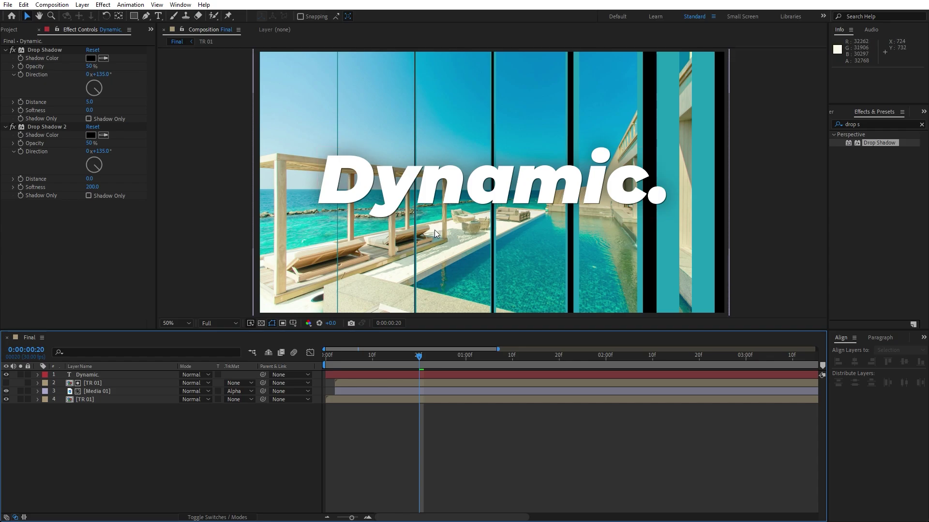
click(37, 375)
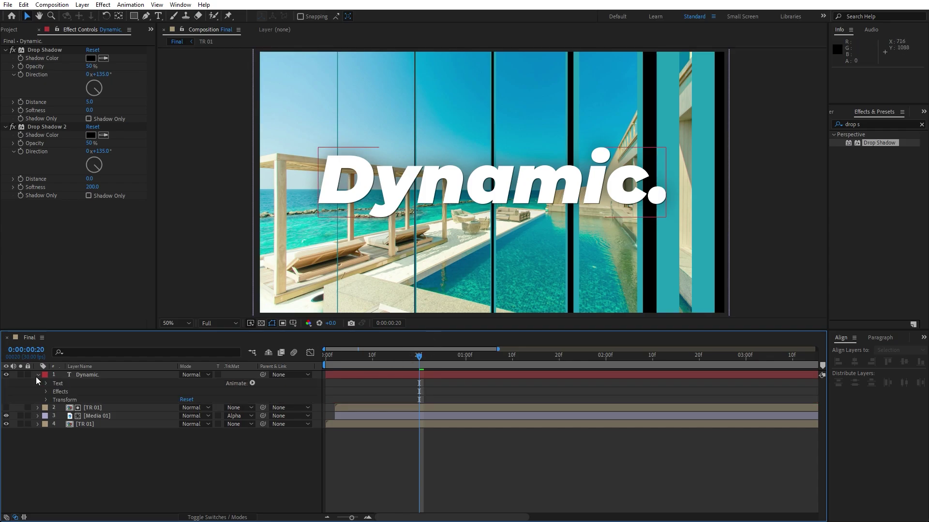
click(252, 383)
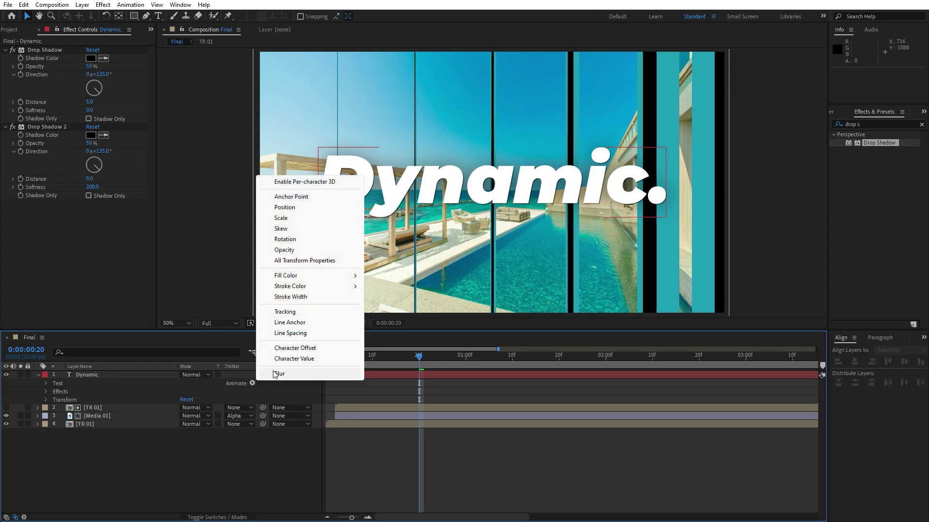
Step: Add a Tracking animator to Dynamic. with Tracking Amount -180, then return to frame 0
click(297, 313)
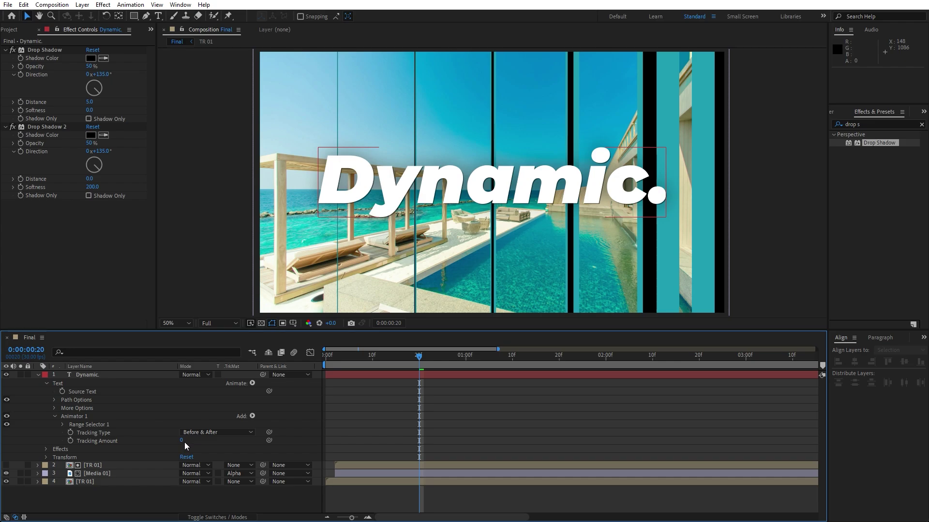
drag(183, 444, 117, 446)
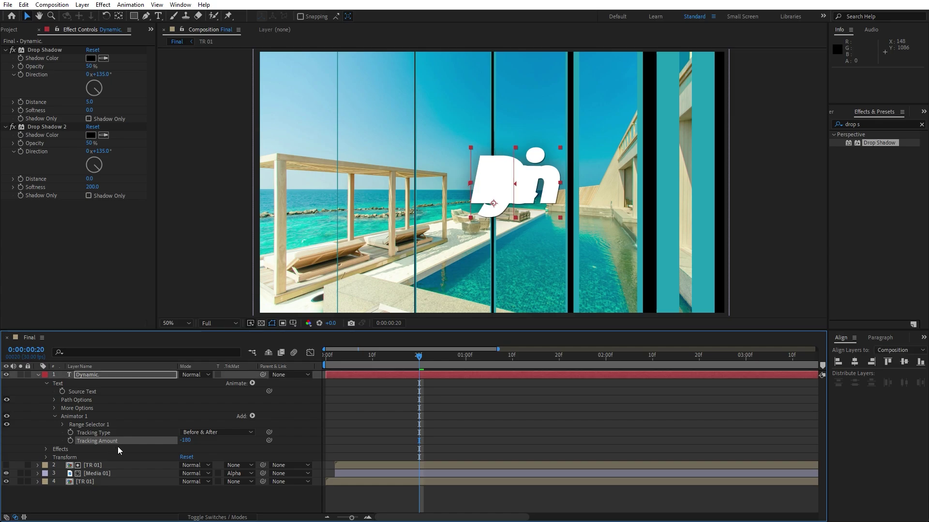
click(62, 425)
drag(347, 362, 318, 360)
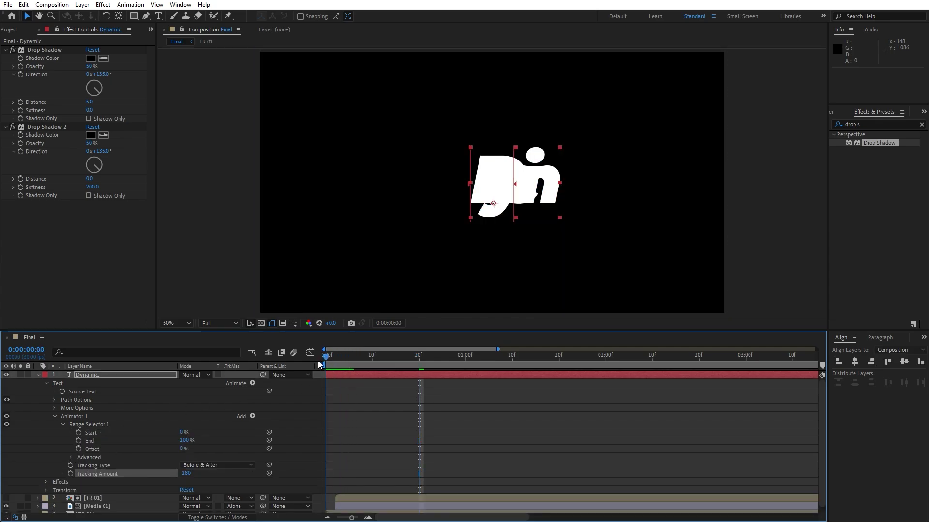
Step: Keyframe Range Selector 1 Offset from -100% at 0:00 to 100% at 1:00
click(78, 449)
click(182, 449)
text(-100)
key(Return)
drag(350, 356, 466, 361)
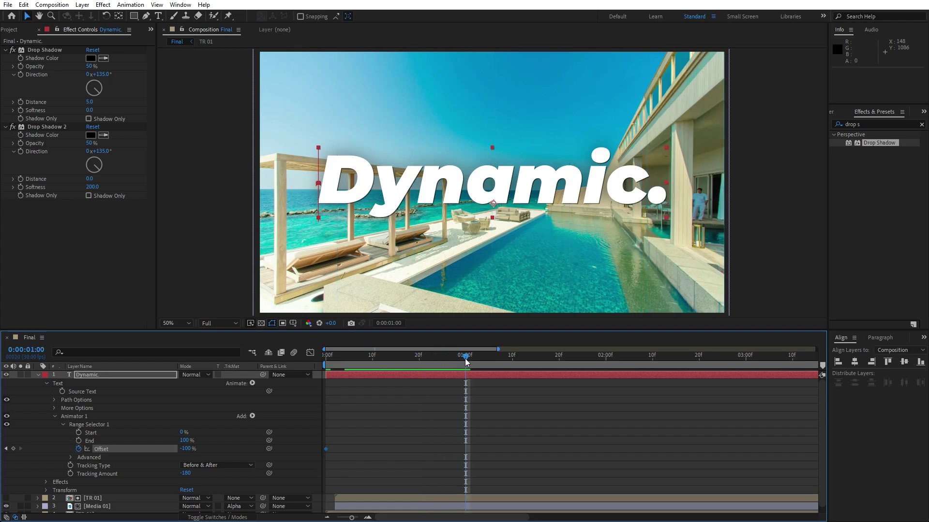
drag(186, 450, 309, 444)
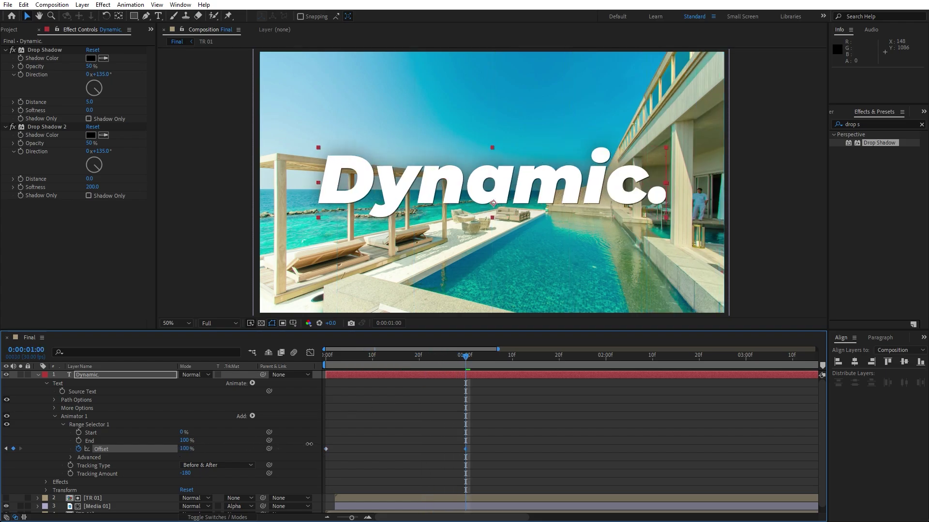
click(162, 424)
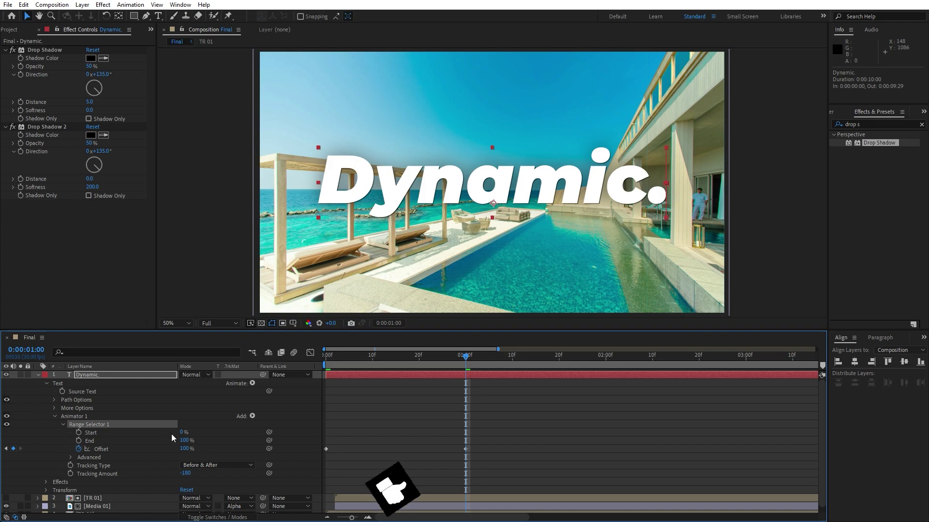
click(252, 415)
mouse_move(285, 419)
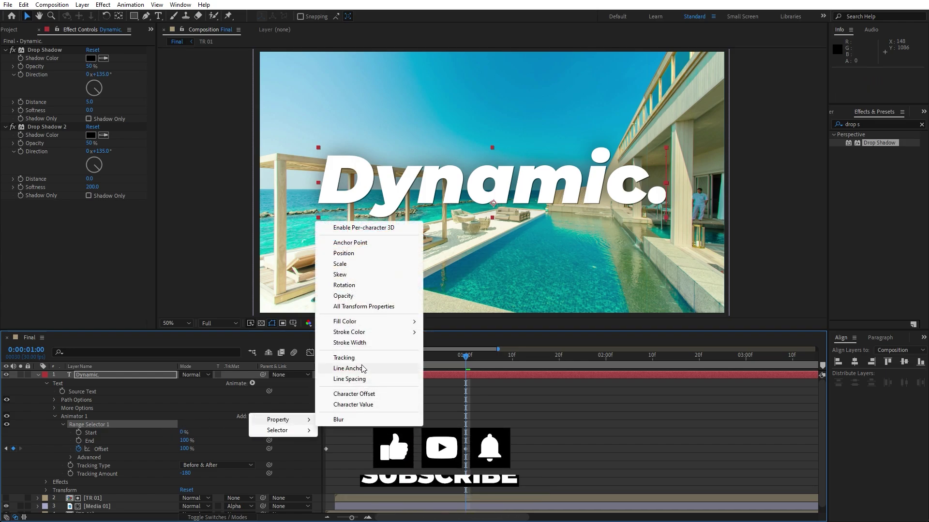
Step: Add Opacity 0% to the animator and set its selector to Ramp Up with Ease High 100%
click(356, 297)
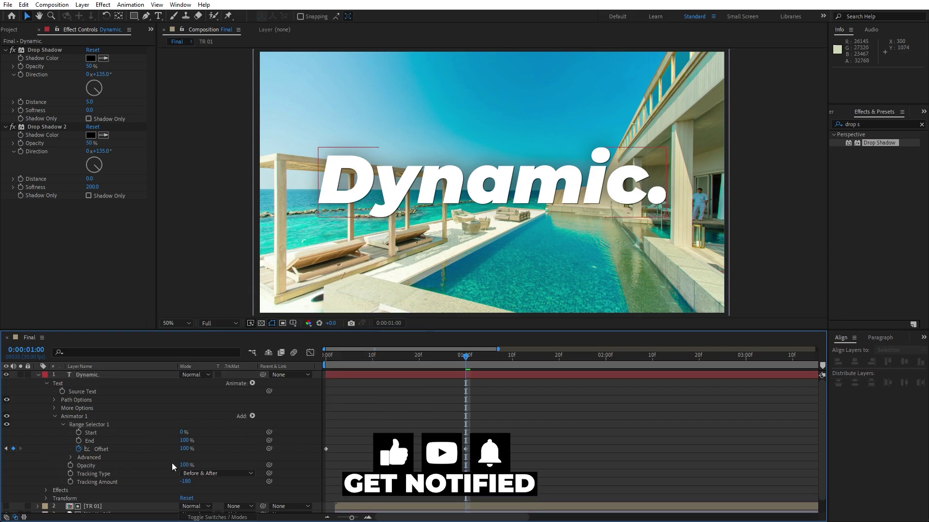
drag(181, 464, 115, 466)
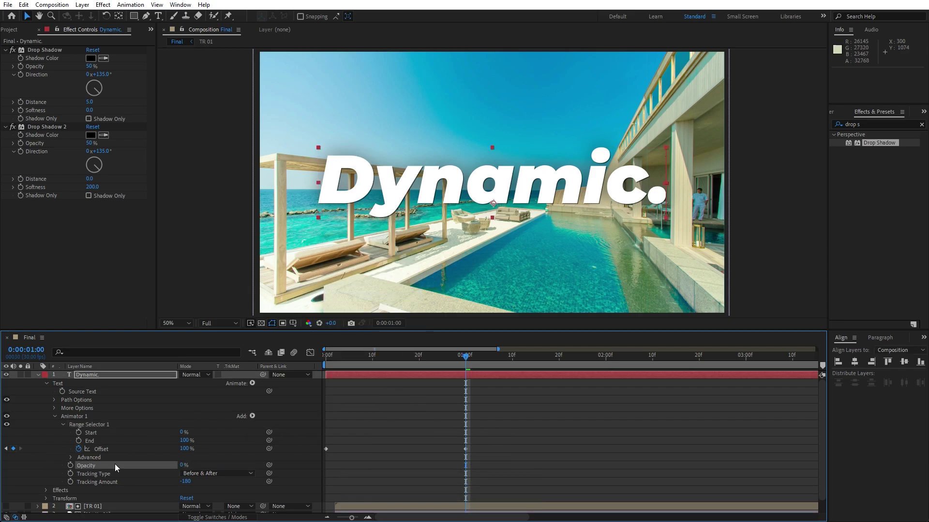
click(71, 457)
scroll(72, 458, down, 1)
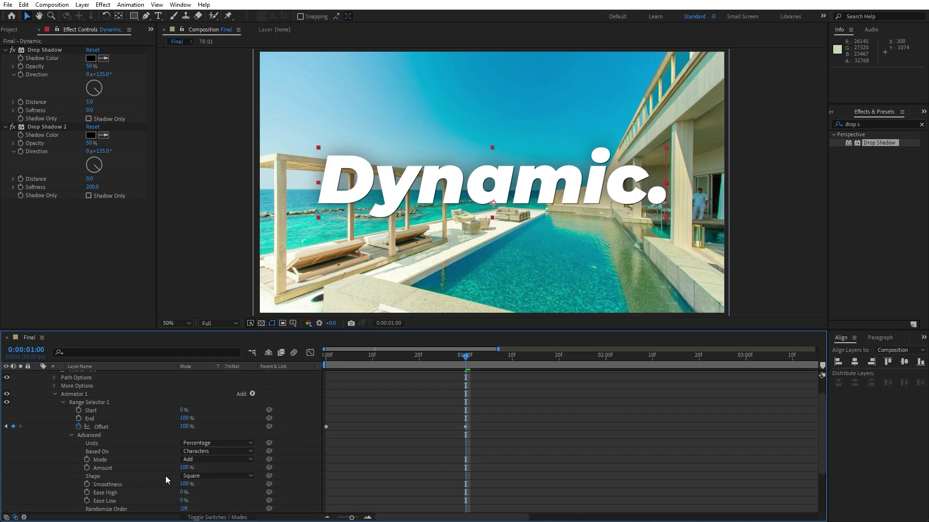
click(203, 476)
click(209, 423)
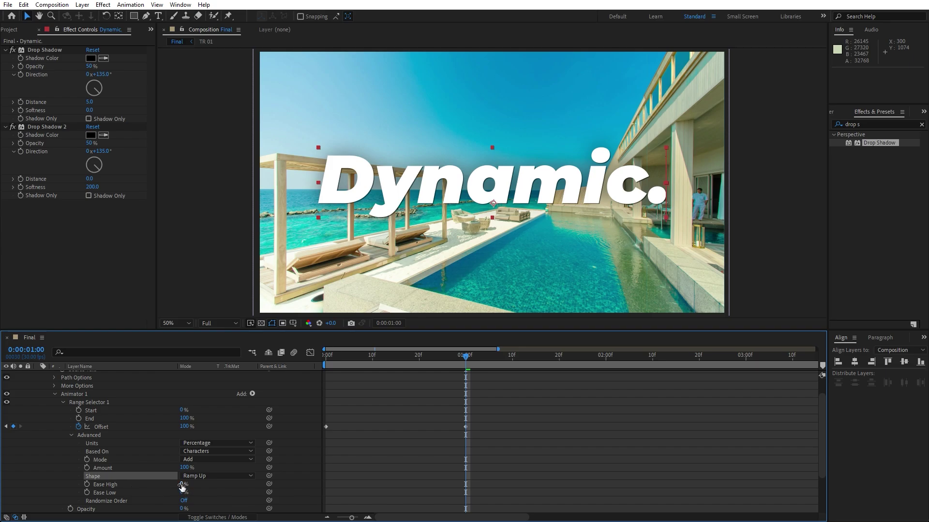
text(100)
click(154, 434)
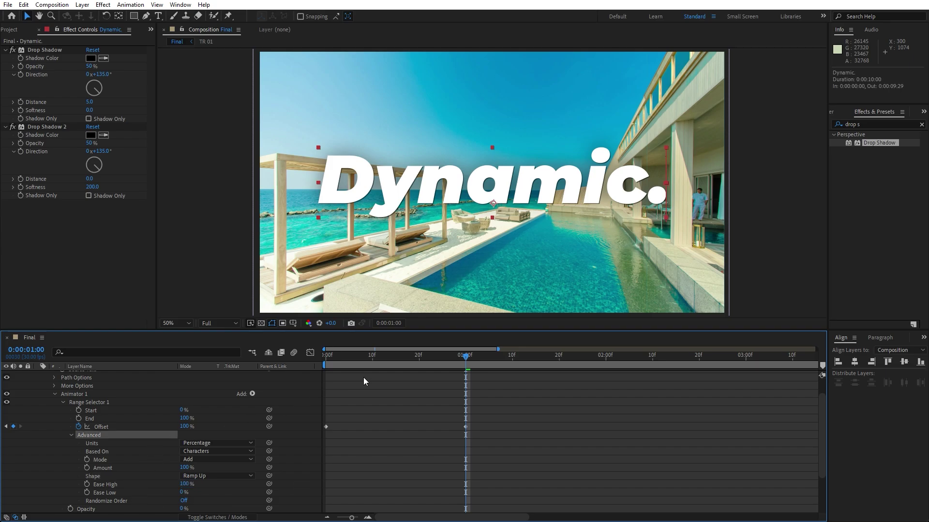
drag(371, 359, 327, 361)
Step: Preview the text reveal with the end Offset keyframe moved to 0:20
key(space)
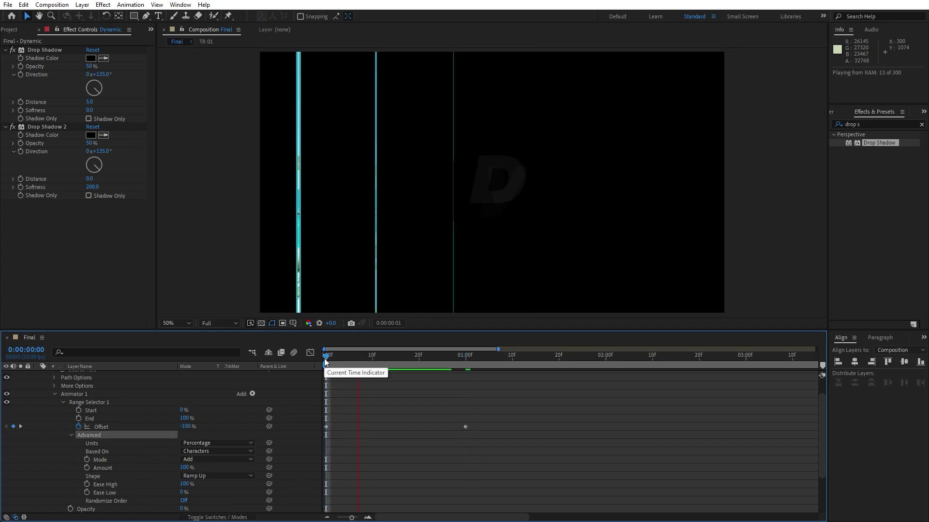
key(space)
drag(325, 361, 426, 359)
drag(466, 428, 417, 430)
key(space)
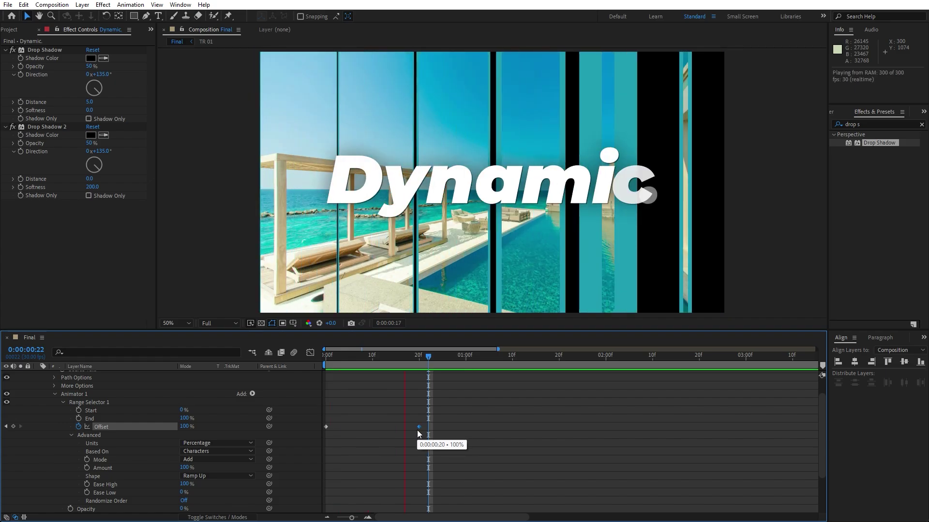
click(420, 365)
drag(462, 440, 276, 401)
key(space)
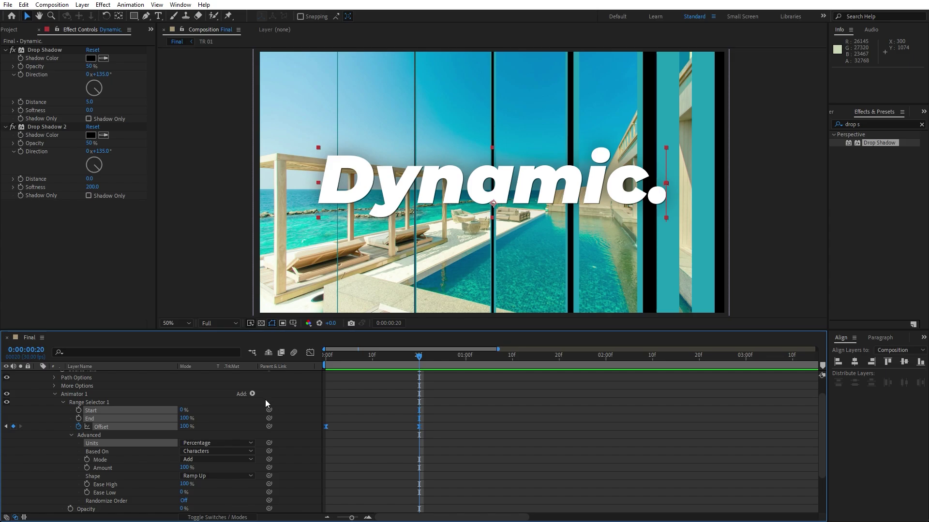
Step: Return the end Offset keyframe to 1:00 and collapse the Dynamic. layer
click(434, 426)
drag(418, 428, 465, 429)
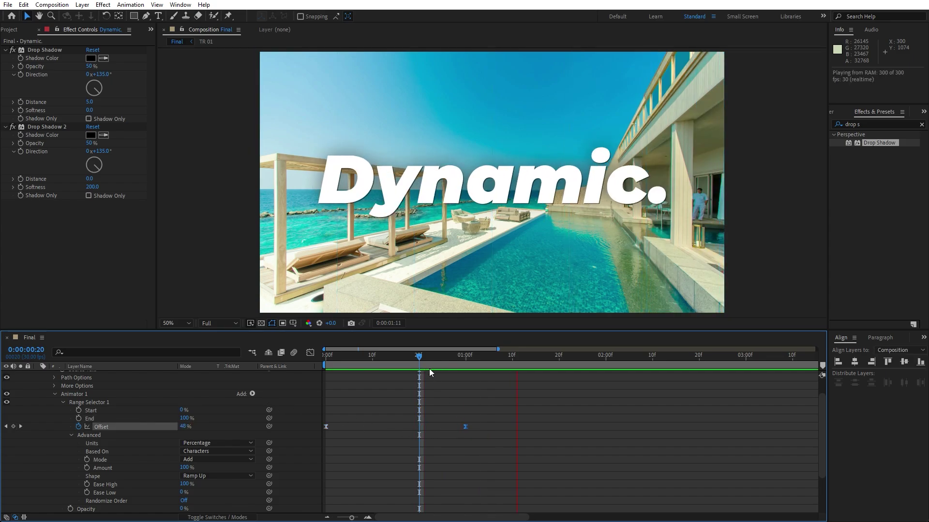
click(424, 357)
scroll(46, 390, up, 2)
click(38, 374)
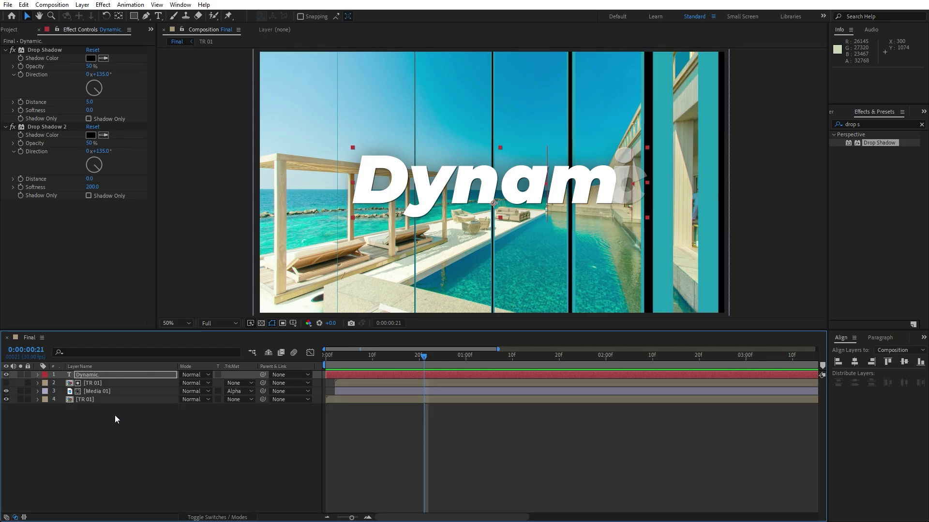
Step: Duplicate TR 01, move the copy to the top and rename it 'Matte'
click(98, 400)
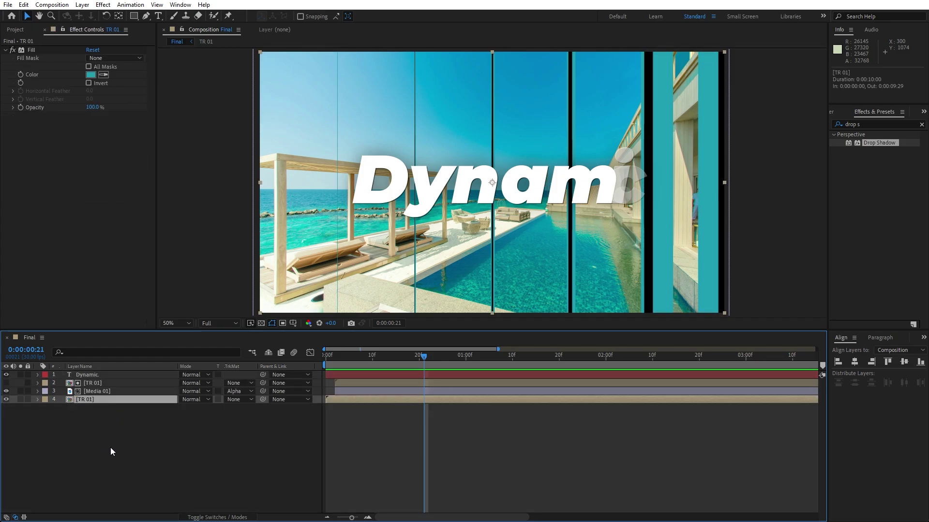
key(ctrl+d)
drag(89, 399, 104, 375)
key(Return)
text(Ma)
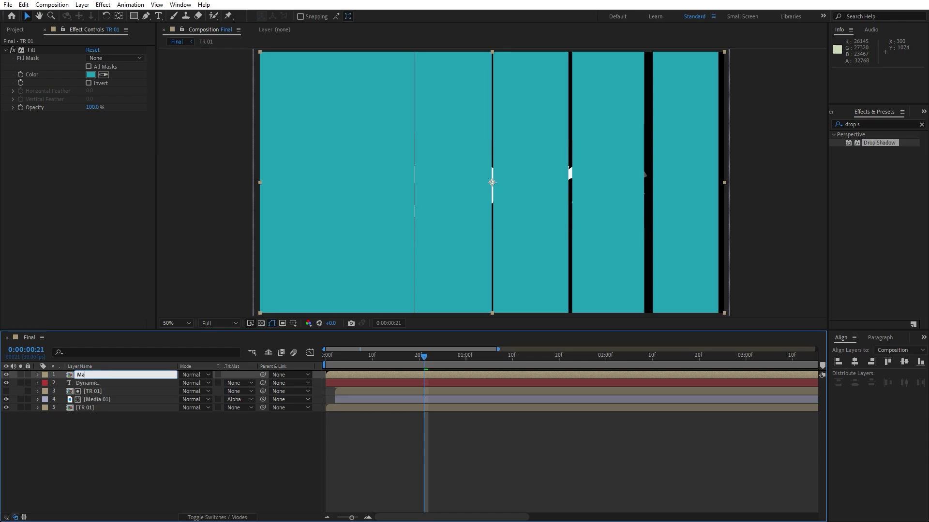
text(tte)
click(123, 437)
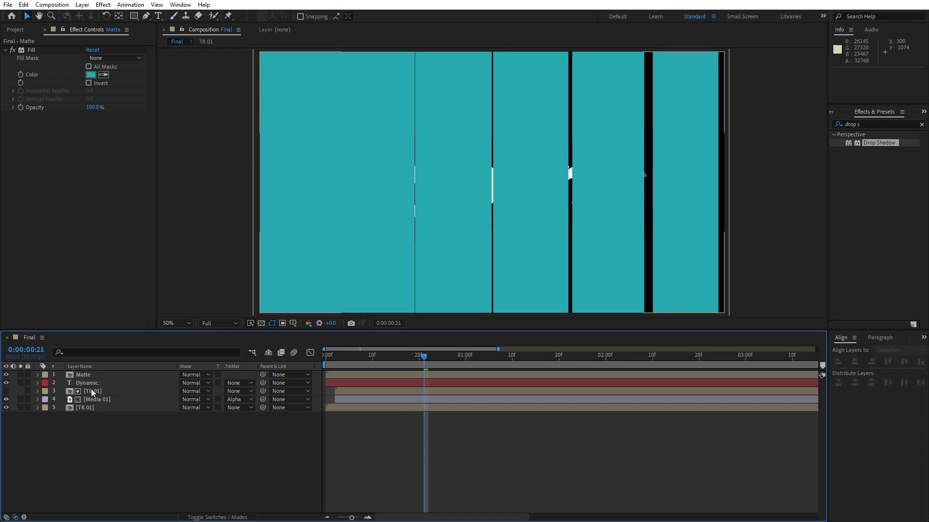
Step: Set the Dynamic. layer's Track Matte to Alpha Matte 'Matte' and preview from the start
click(91, 383)
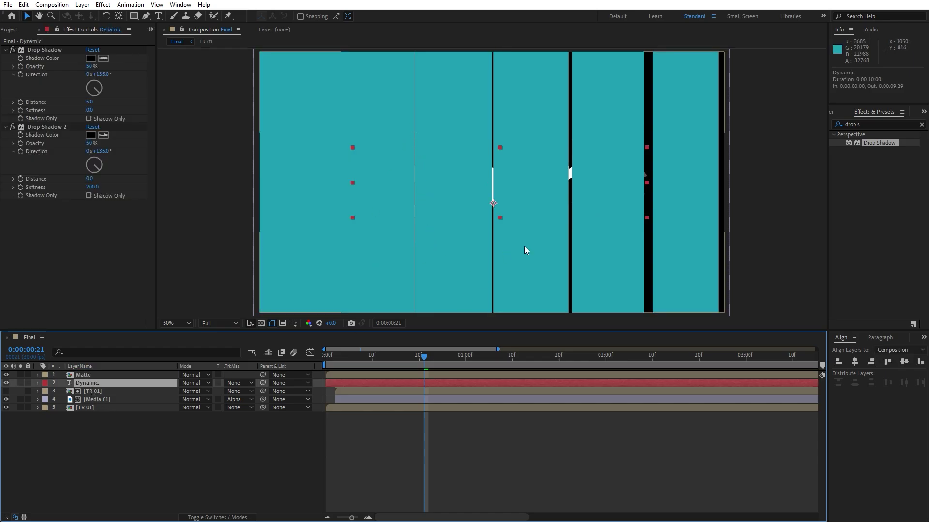
click(237, 383)
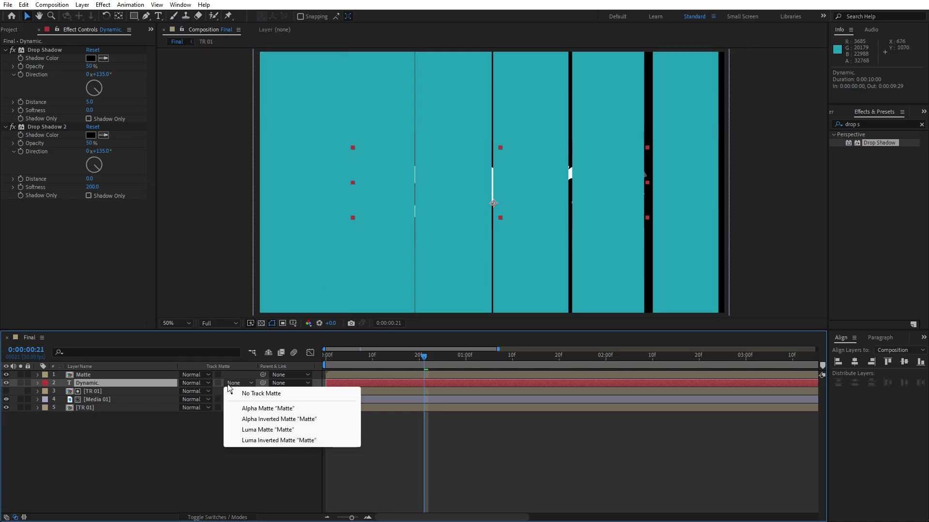
click(264, 409)
click(335, 361)
key(space)
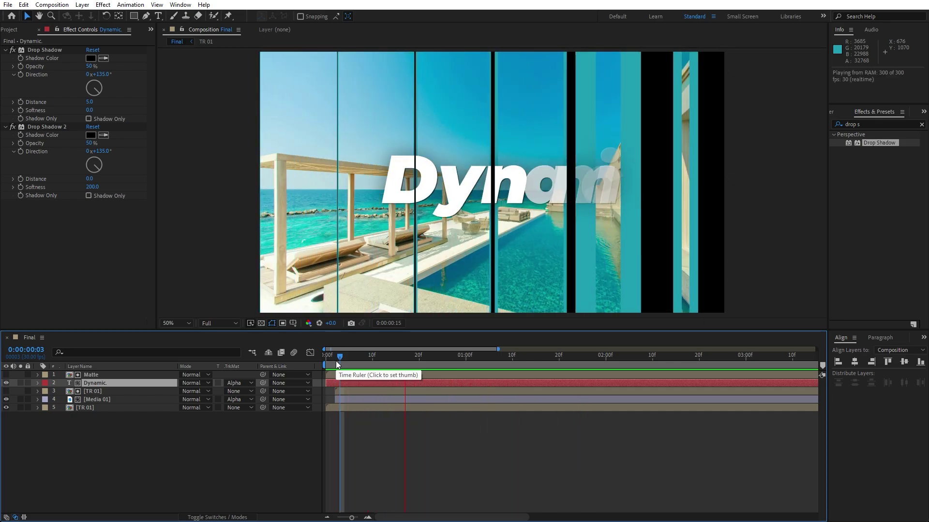
Step: Keyframe Media 01 Scale at 62% on frame 2
key(space)
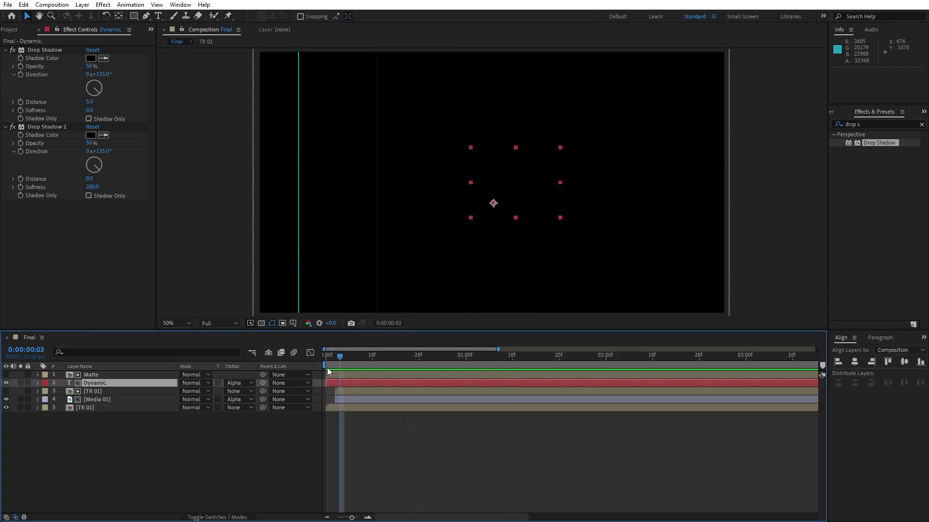
click(100, 400)
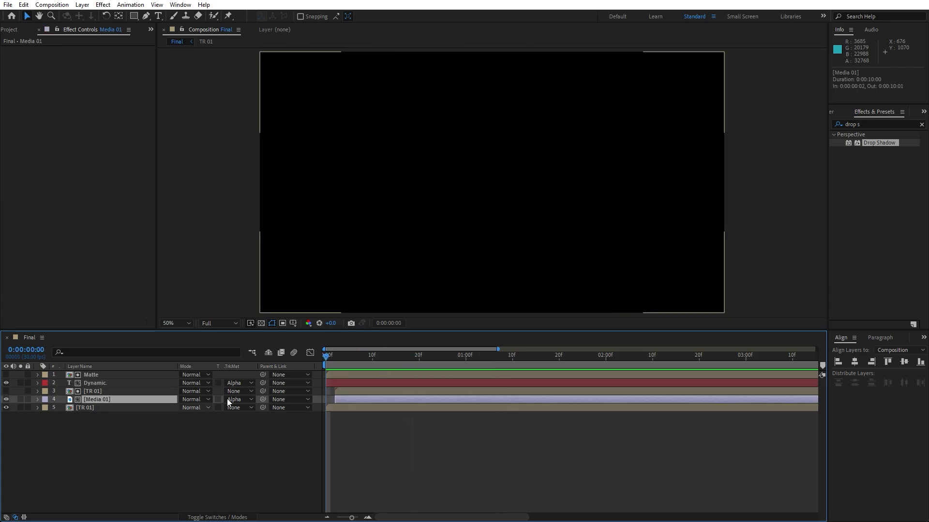
drag(326, 358, 337, 359)
key(s)
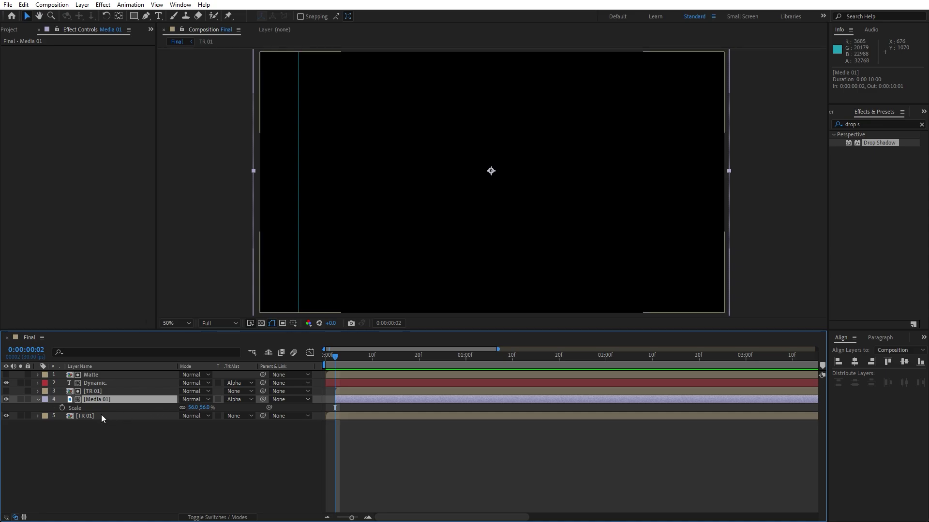
drag(193, 410, 195, 407)
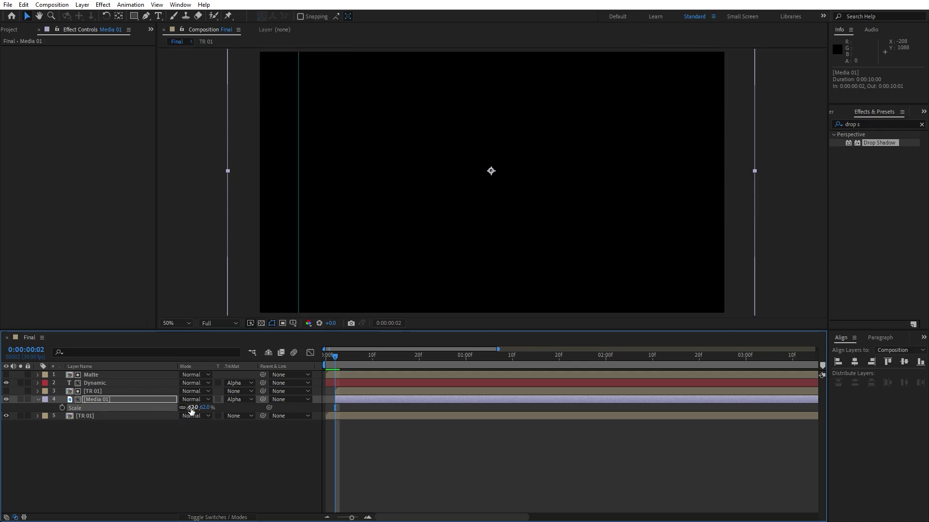
click(62, 407)
key(space)
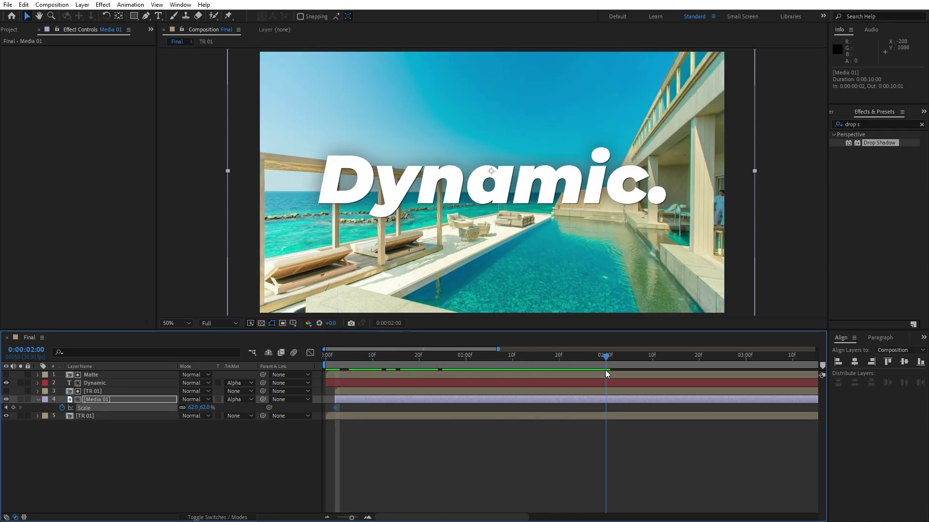
Step: Set Media 01 Scale to 56% at 3:00 and preview the zoom-out
drag(605, 360, 746, 360)
drag(193, 408, 192, 408)
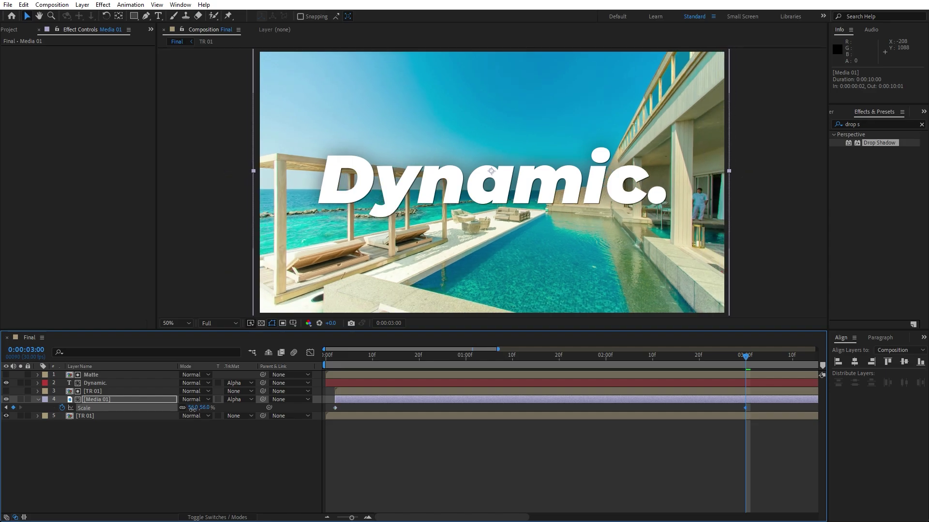
click(192, 460)
key(space)
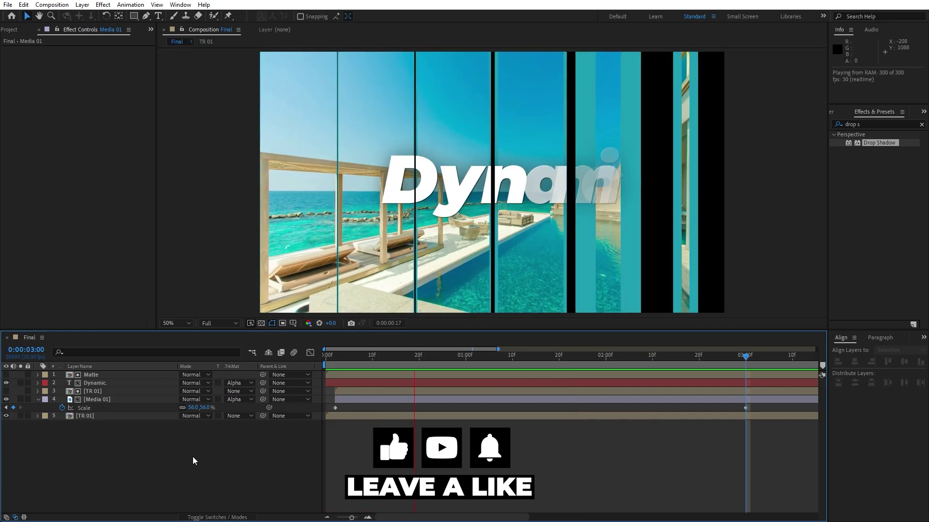
key(space)
key(space)
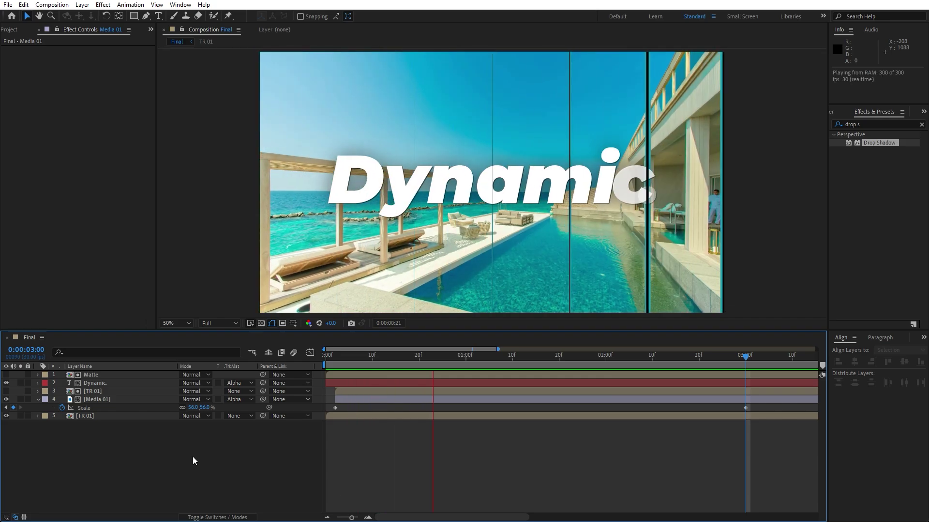
key(space)
key(F3)
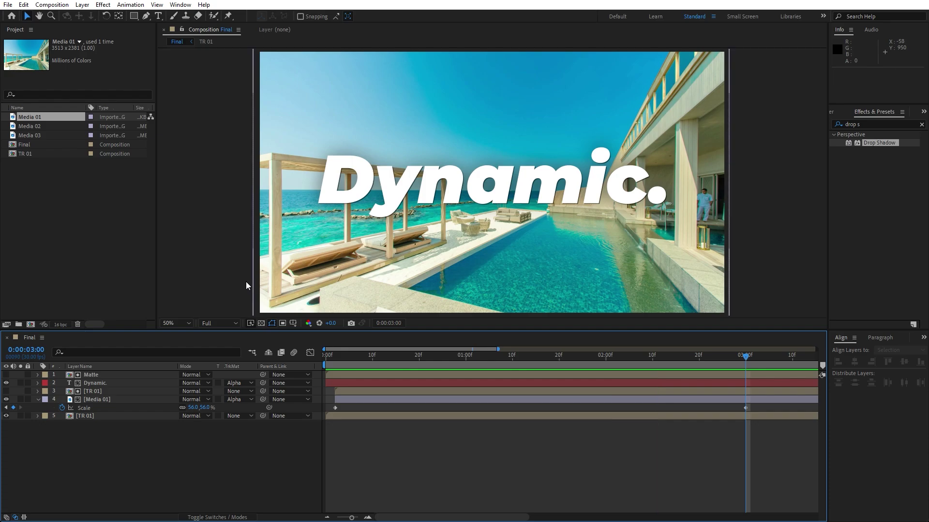
Step: Pre-compose all five Final layers into a new composition named 'Slide 01'
click(38, 399)
drag(156, 446, 54, 371)
right_click(91, 406)
click(145, 348)
text(S)
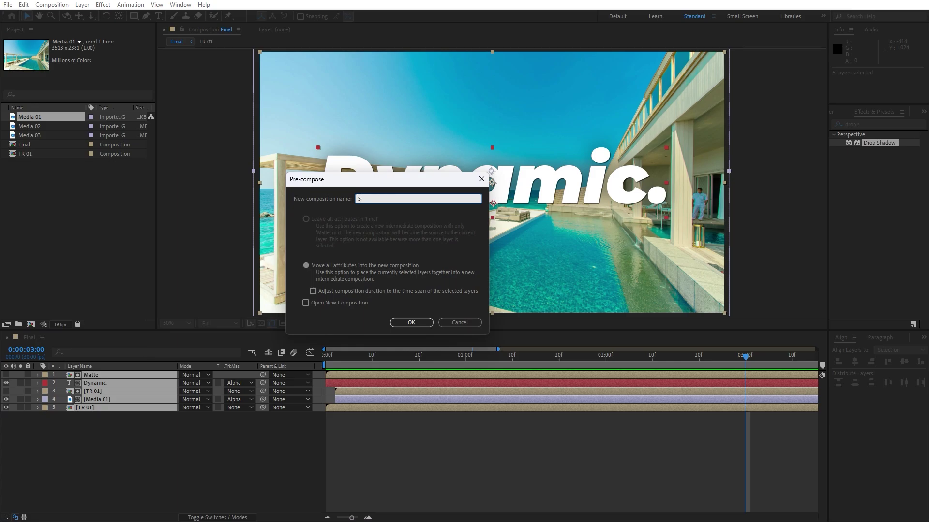
text(lide 01)
key(Return)
Step: Duplicate the Slide 01 layer and shift the copy to start around 0:00:03:03
click(159, 424)
click(115, 376)
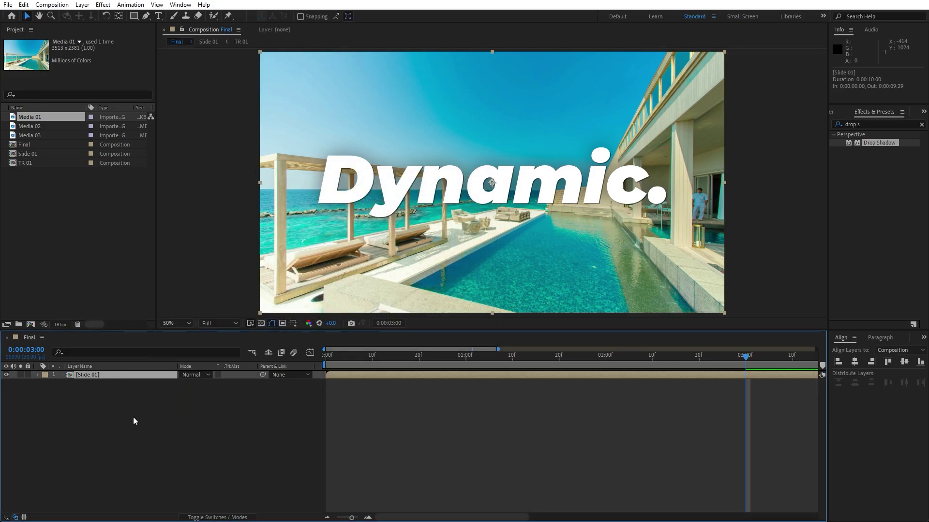
key(ctrl+d)
drag(353, 517, 345, 517)
drag(397, 375, 631, 380)
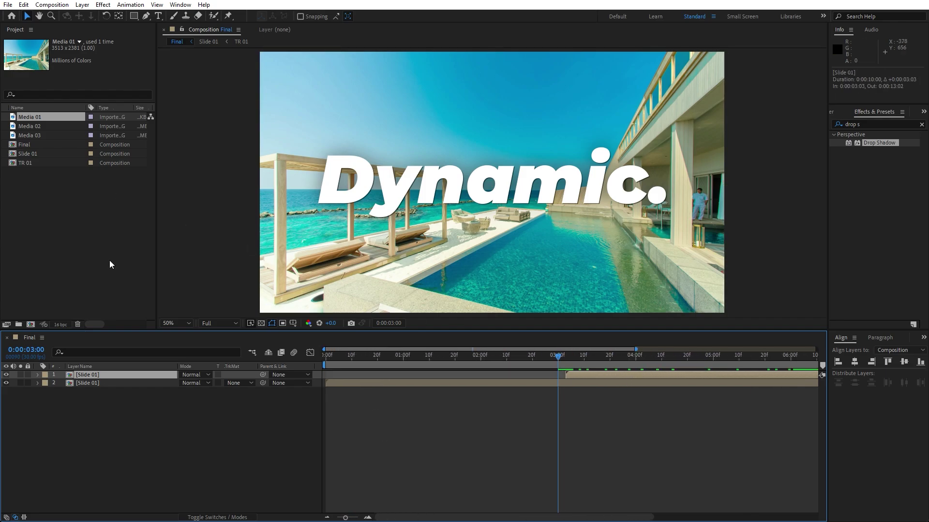
Step: Duplicate Slide 01 as Slide 02 and swap it into the later slide layer
click(34, 155)
key(ctrl+d)
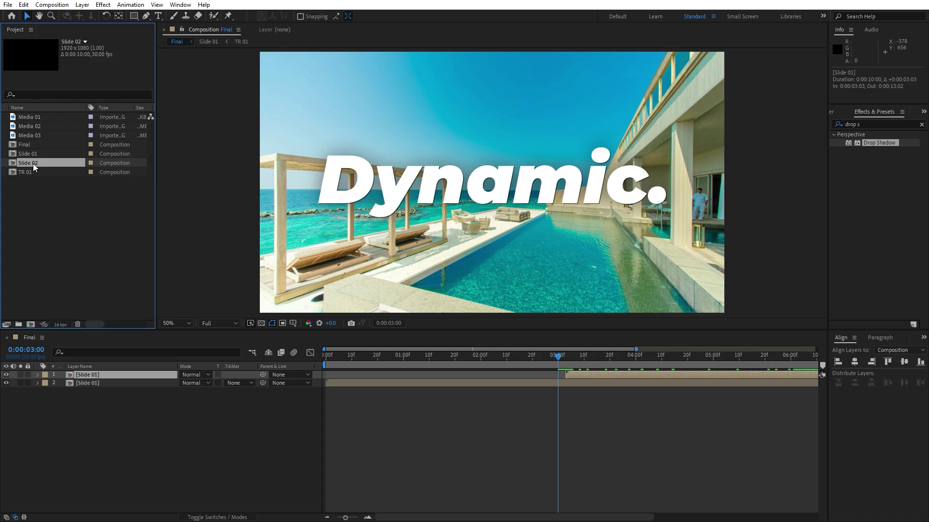
drag(38, 169, 90, 378)
Step: Inside Slide 02, change the 'Dynamic.' title text to 'Summer.'
double_click(95, 376)
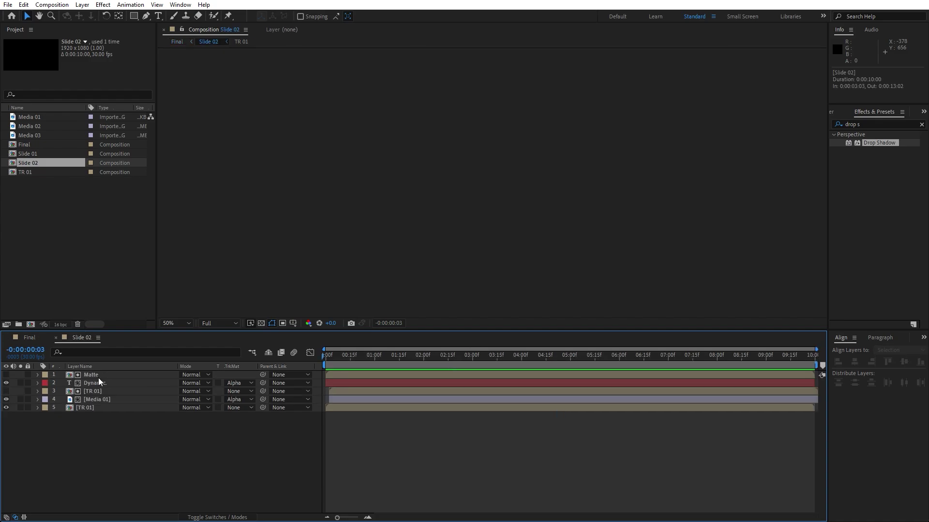
drag(388, 356, 465, 355)
double_click(94, 383)
text(Summer.)
click(137, 447)
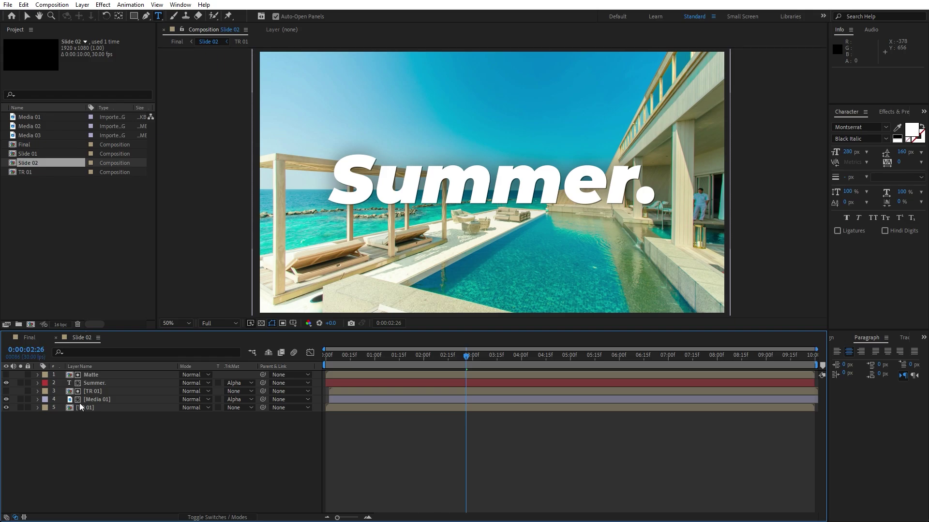
Step: Replace the Media 01 beach photo with the Media 02 sunset image
click(95, 400)
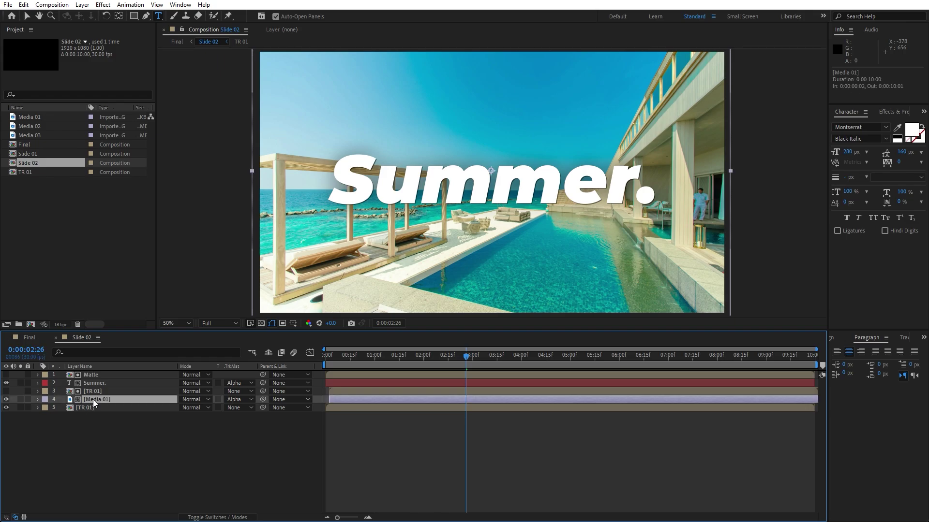
click(35, 128)
drag(34, 128, 104, 401)
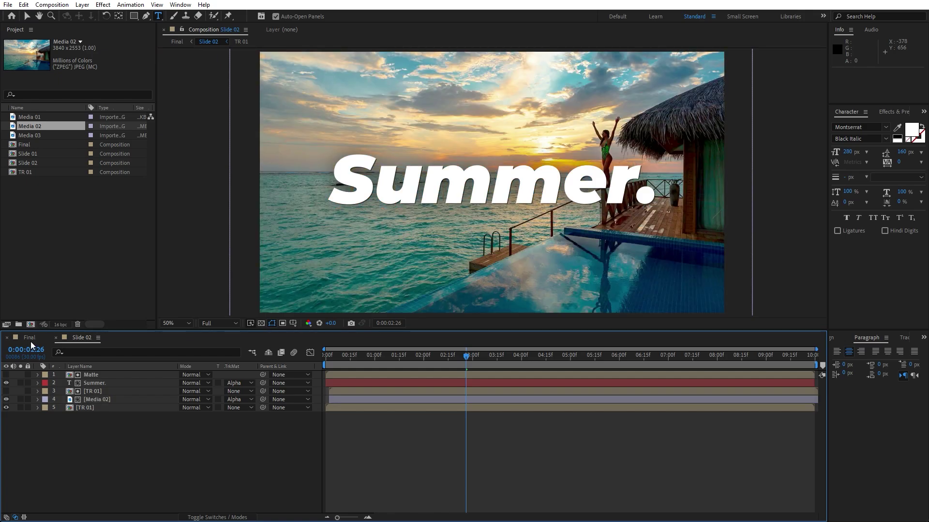
Step: In Final, preview and move the Slide 02 layer to begin at 0:00:02:10
click(30, 337)
key(space)
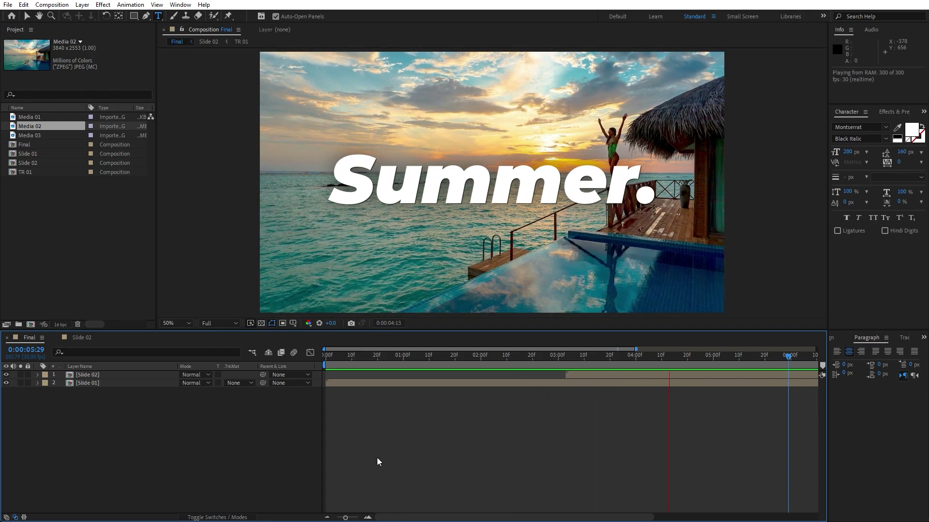
drag(570, 359, 431, 360)
drag(583, 378, 540, 380)
key(space)
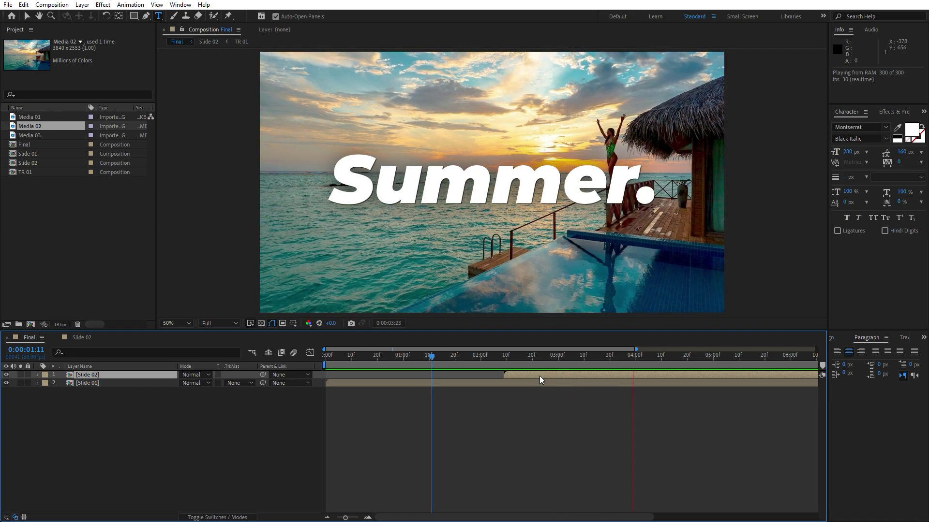
key(space)
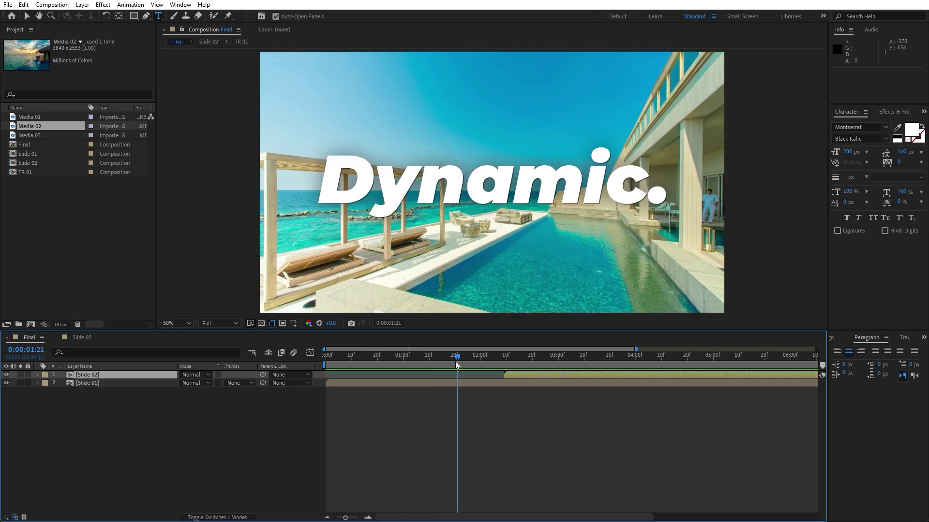